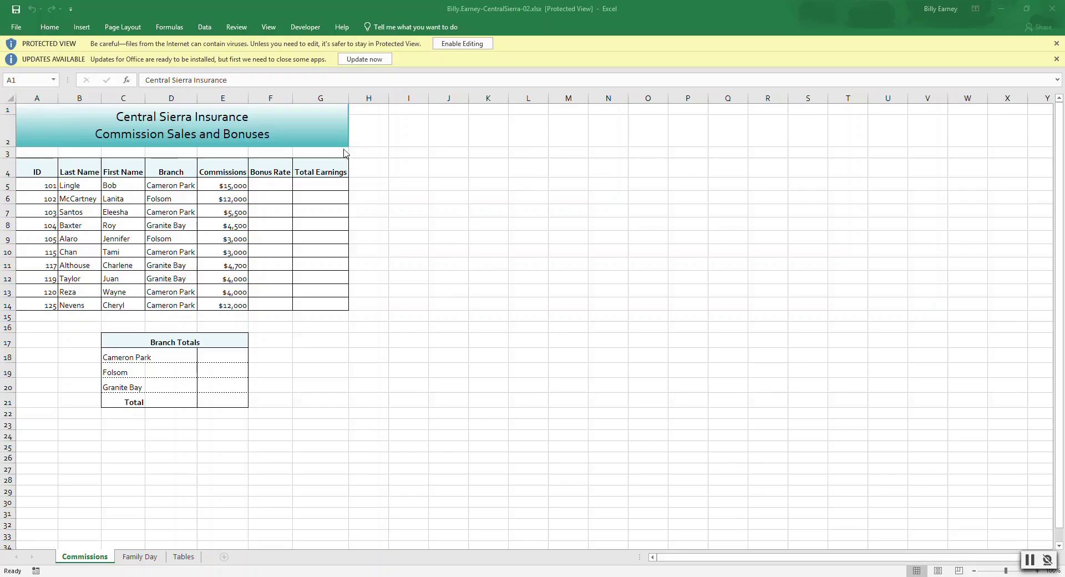
Step: Enable editing of the protected workbook and dismiss the Office update notice
click(464, 46)
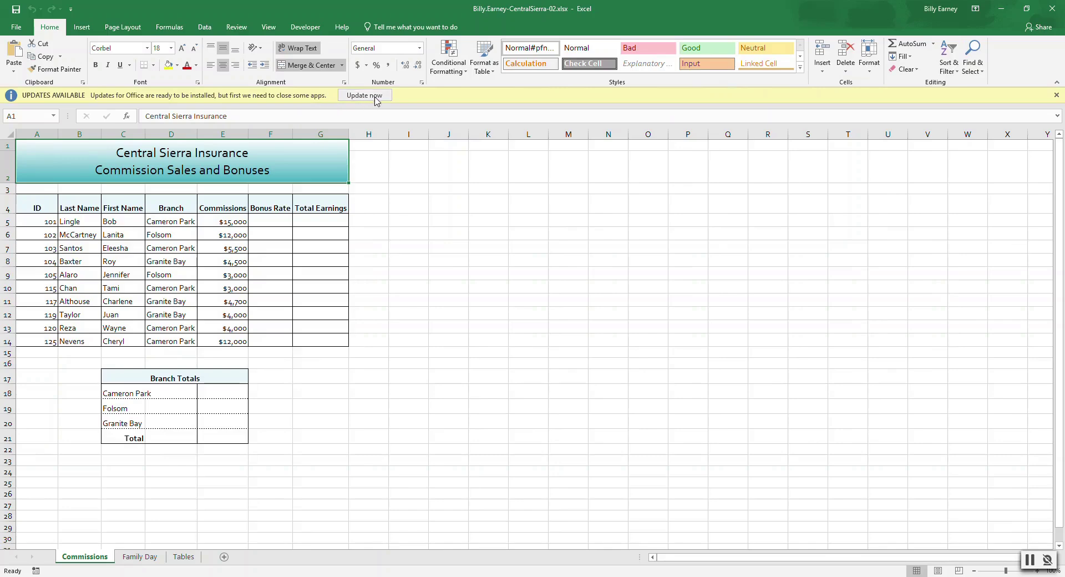
click(1056, 95)
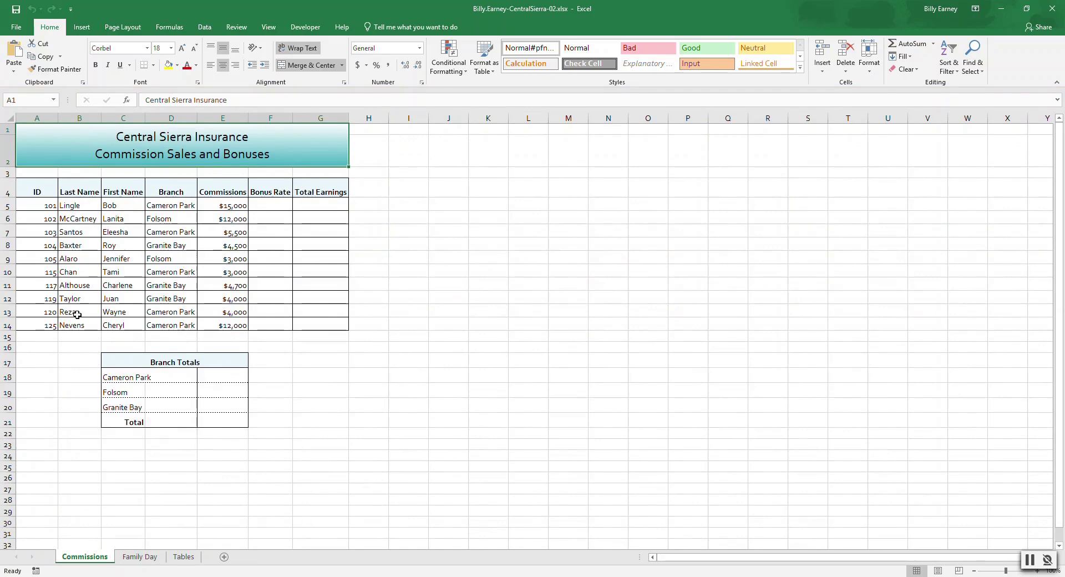
Step: On the Tables sheet, create range names for A6:B10 from the values in the left column
click(183, 557)
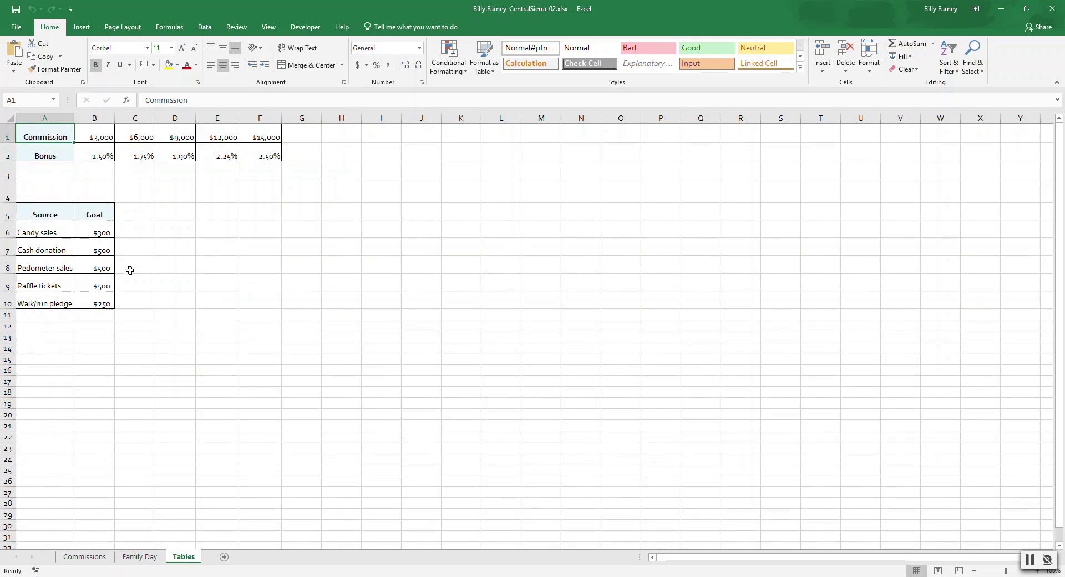
click(36, 228)
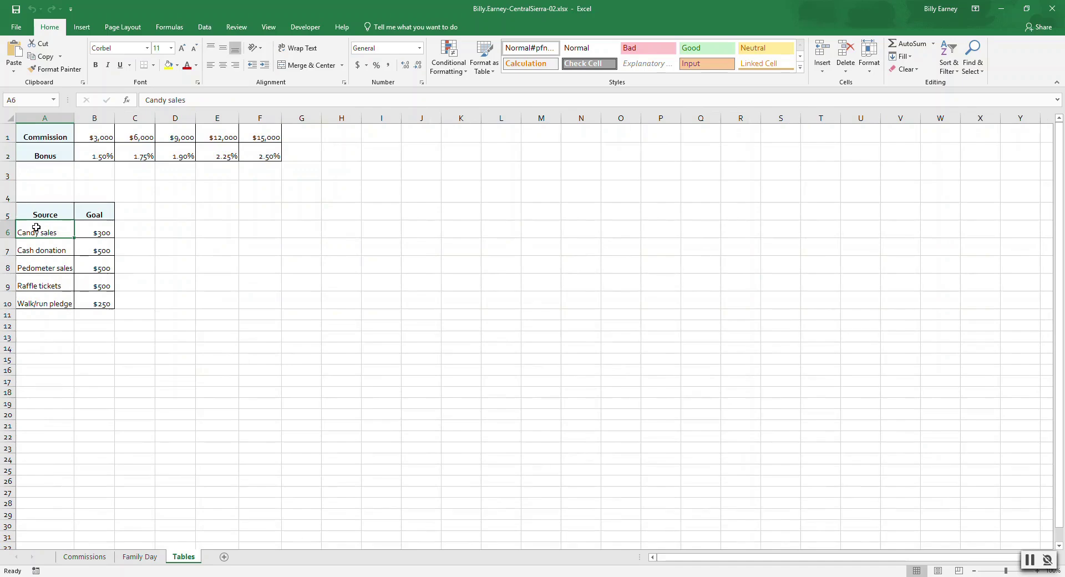
shift+click(103, 304)
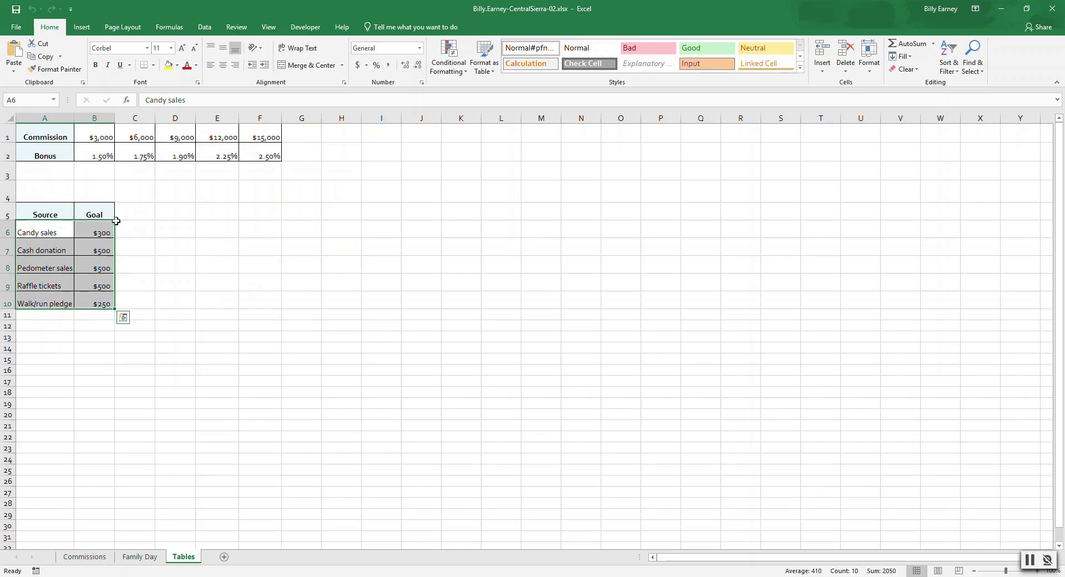
click(169, 27)
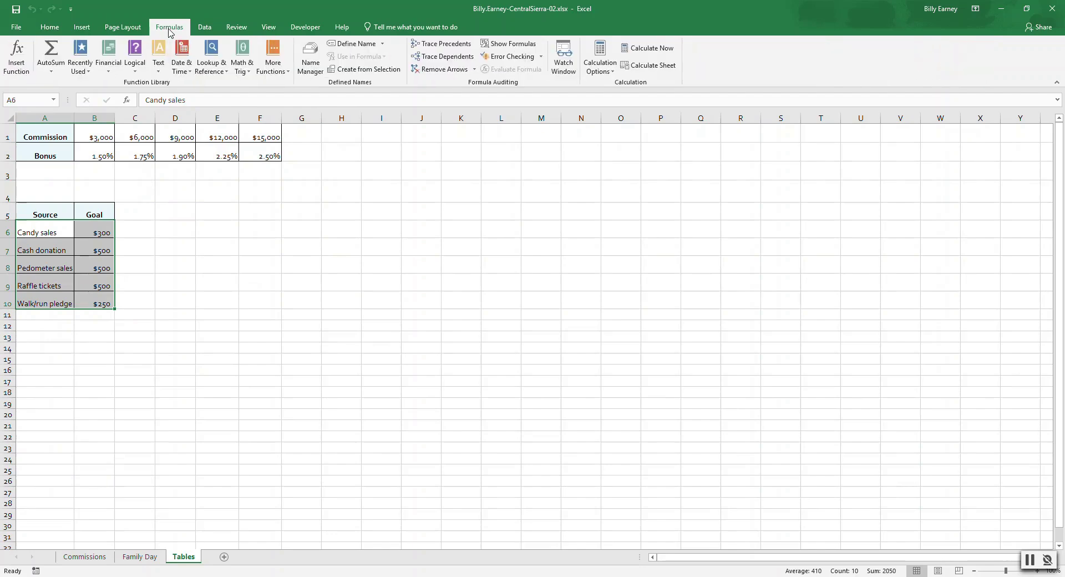
click(364, 69)
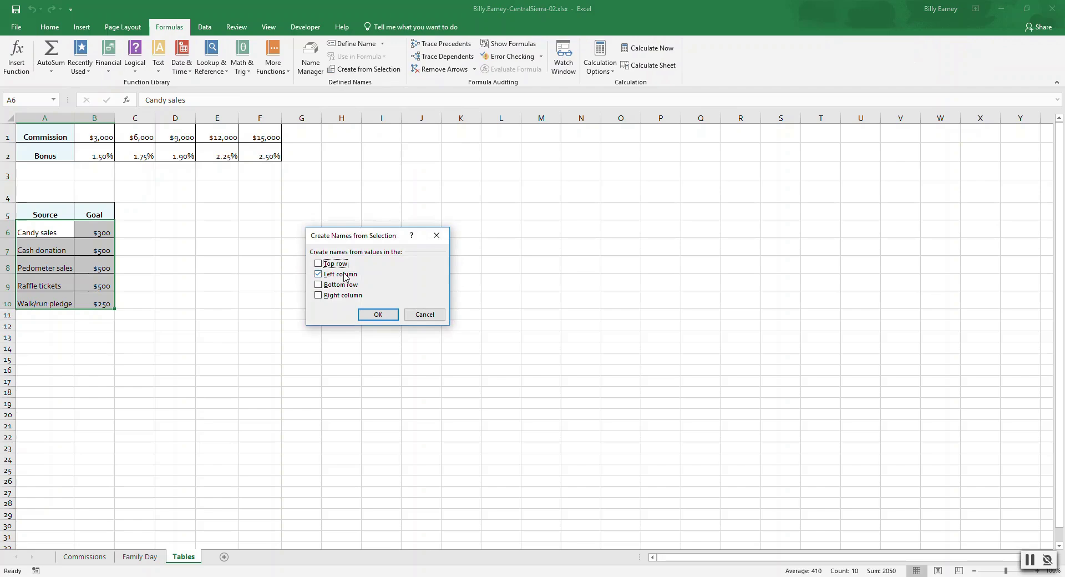
click(382, 316)
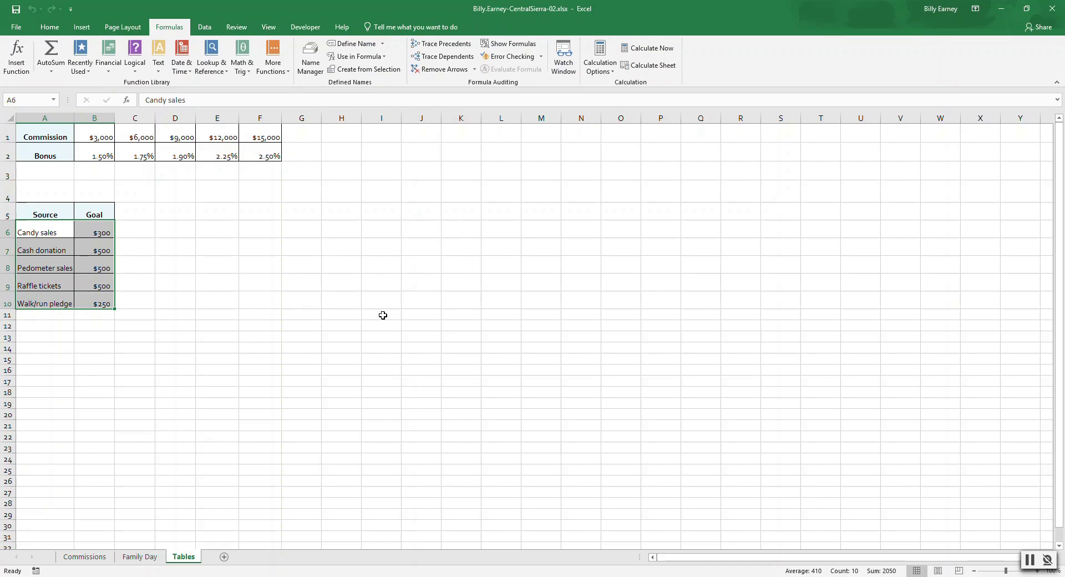
Step: Define the workbook-scoped name H_Rates for range B1:F2 on the Tables sheet
click(97, 133)
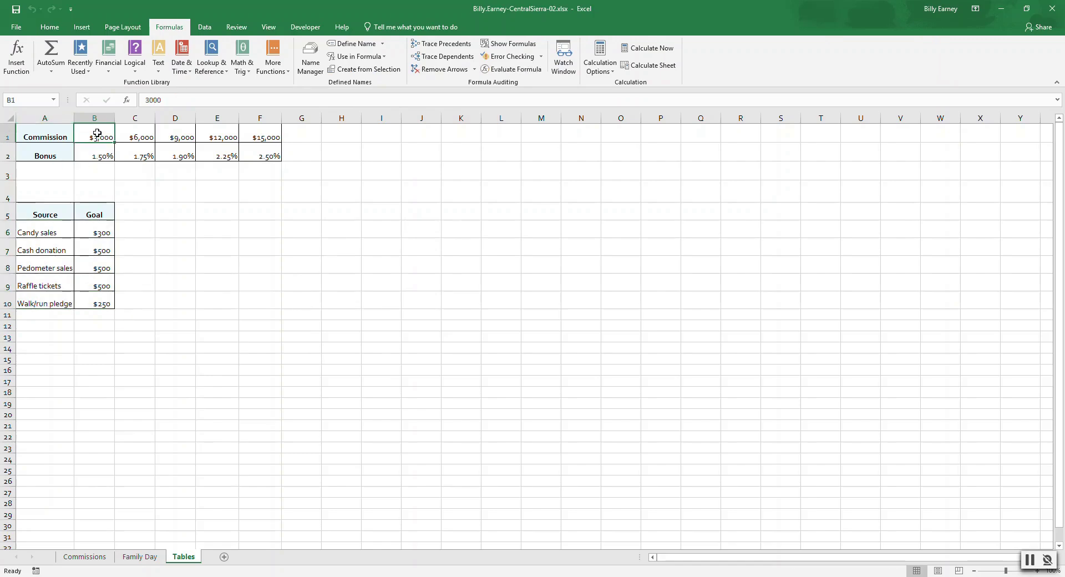
shift+click(262, 151)
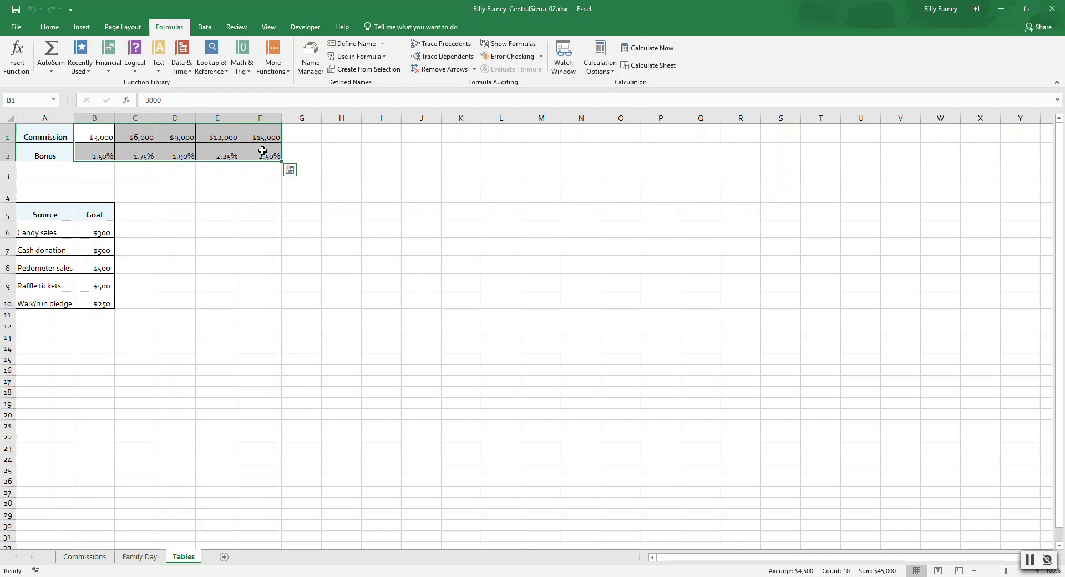
click(361, 46)
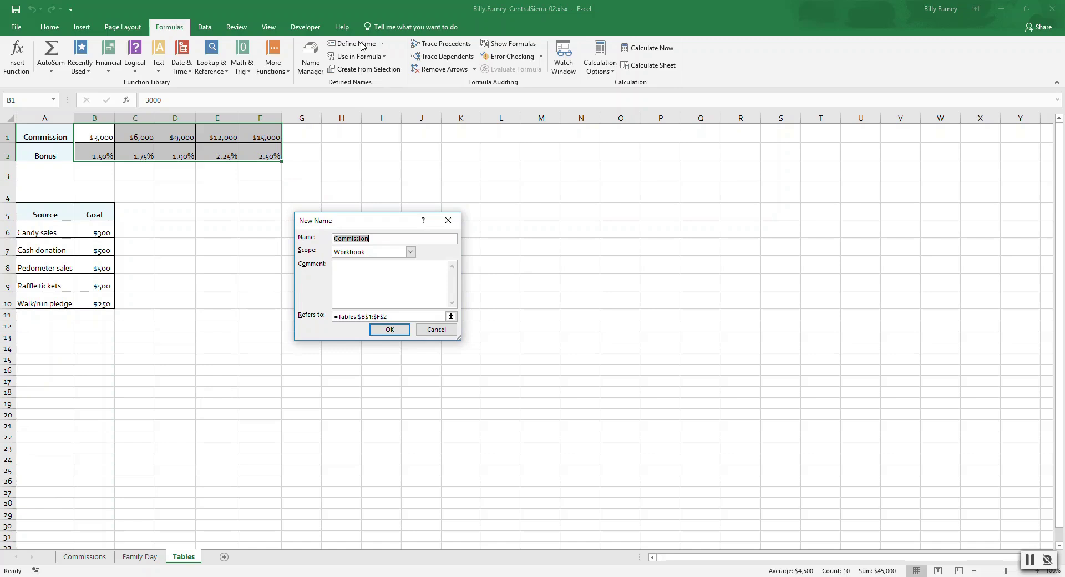
key(Delete)
text(H_Rates)
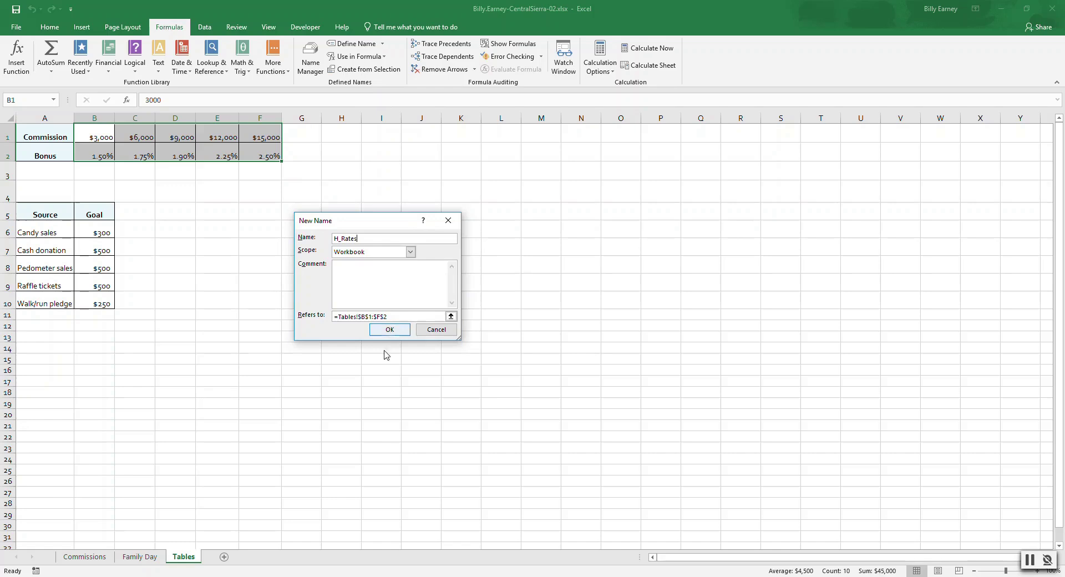
click(389, 329)
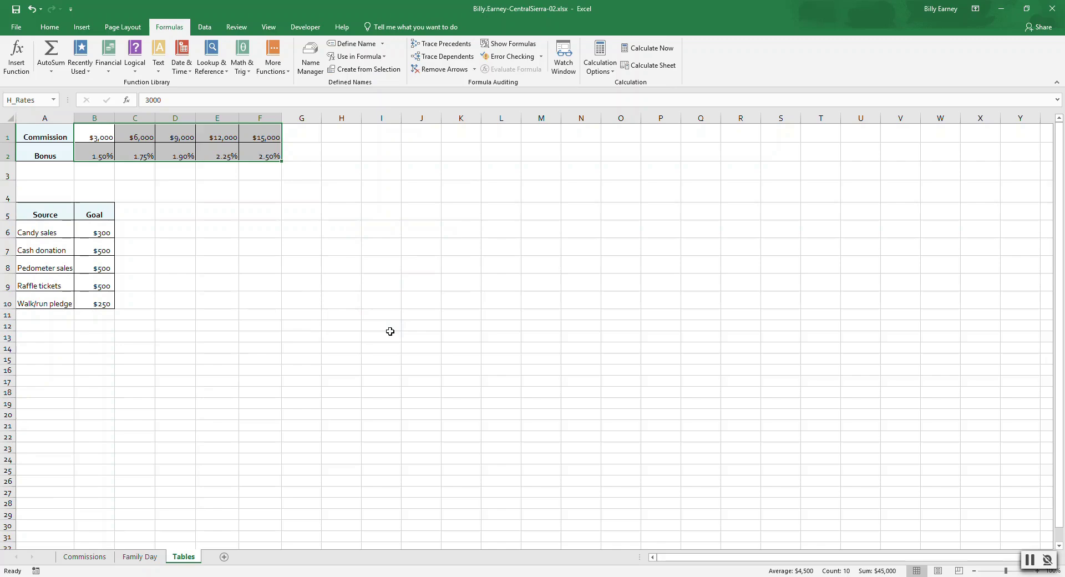
Step: Search for the HLOOKUP function and insert it in cell F5 of the Commissions sheet
click(93, 558)
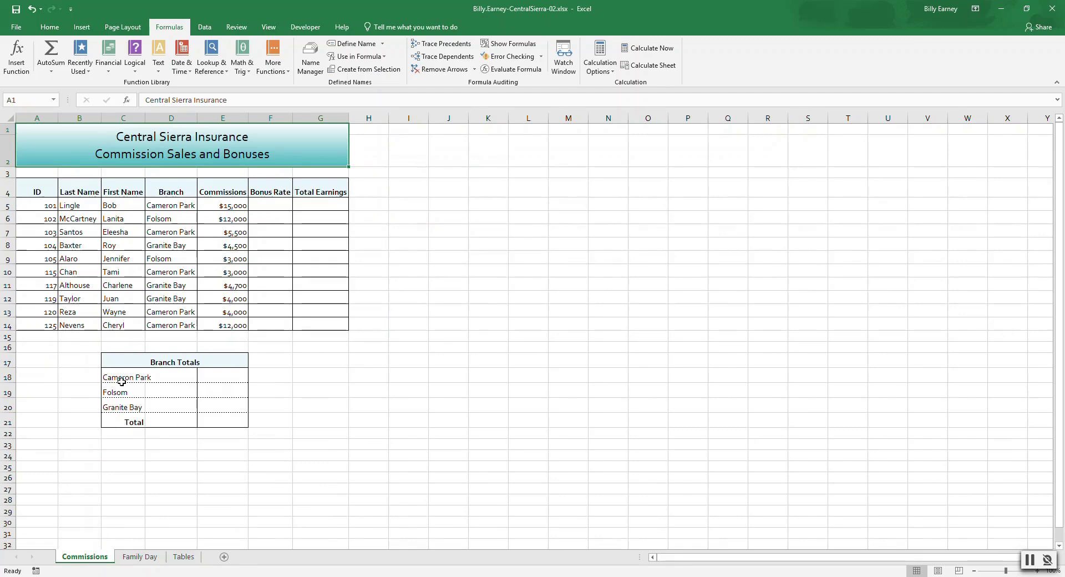
click(265, 204)
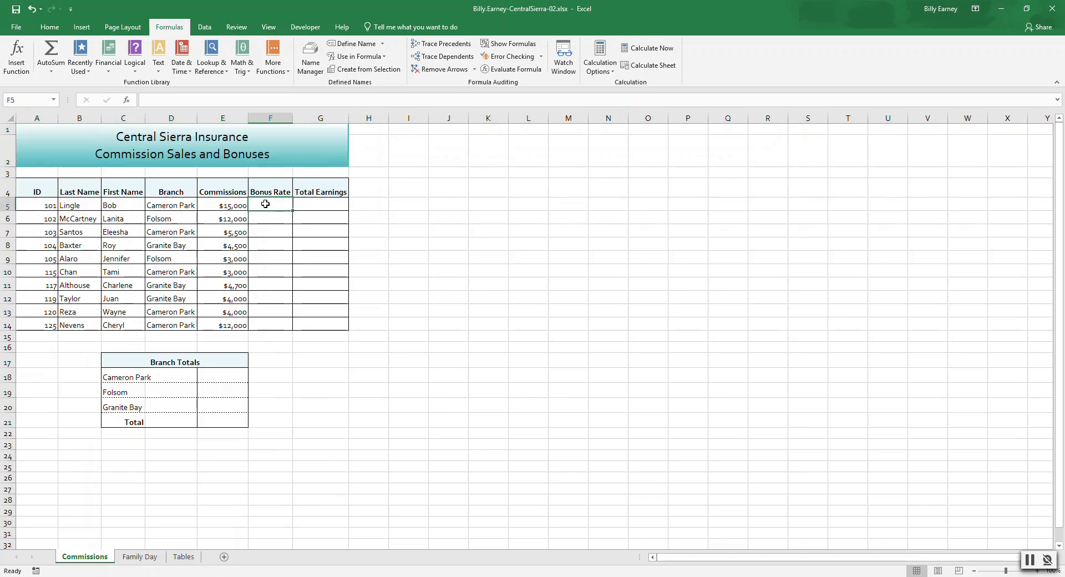
click(129, 103)
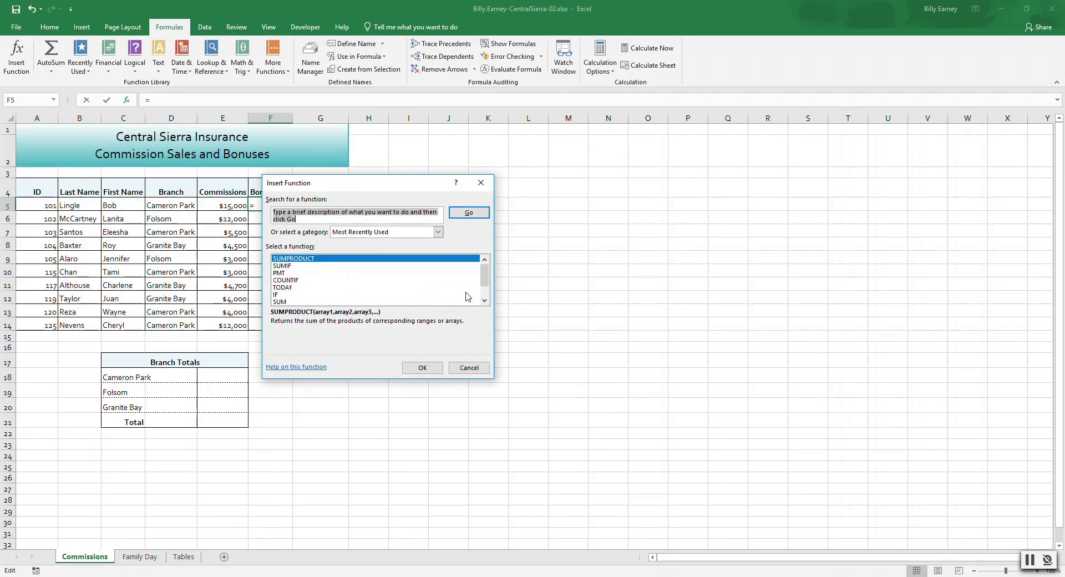
text(h)
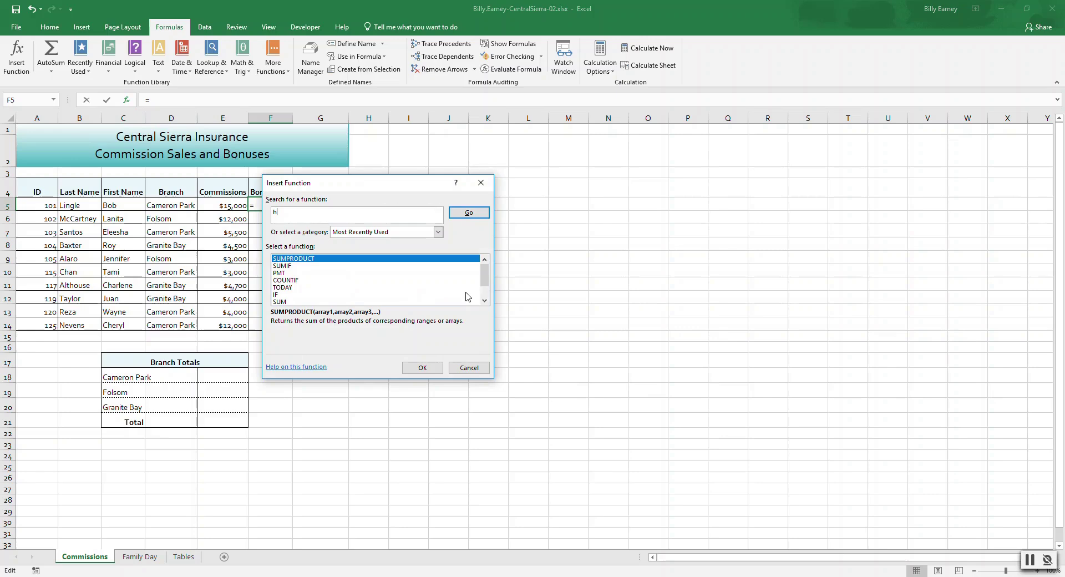
text(lookup)
click(465, 216)
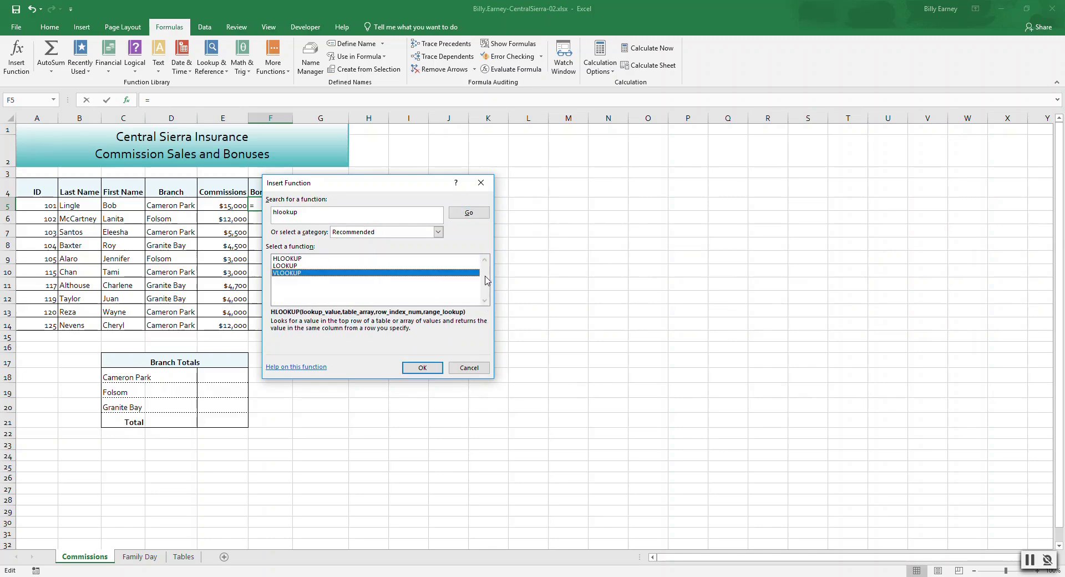
key(Down)
key(Down)
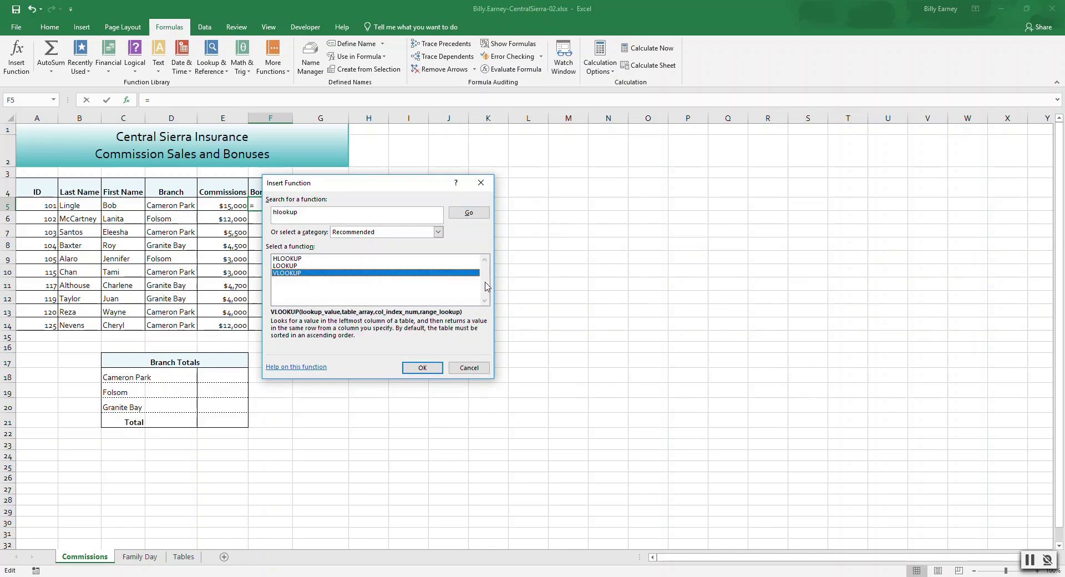
click(318, 259)
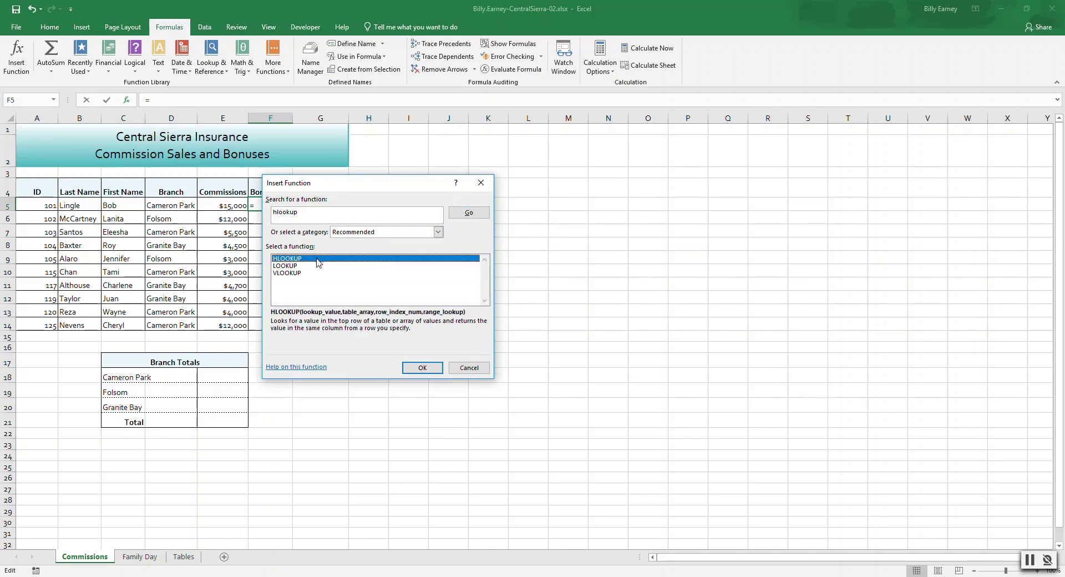
click(421, 368)
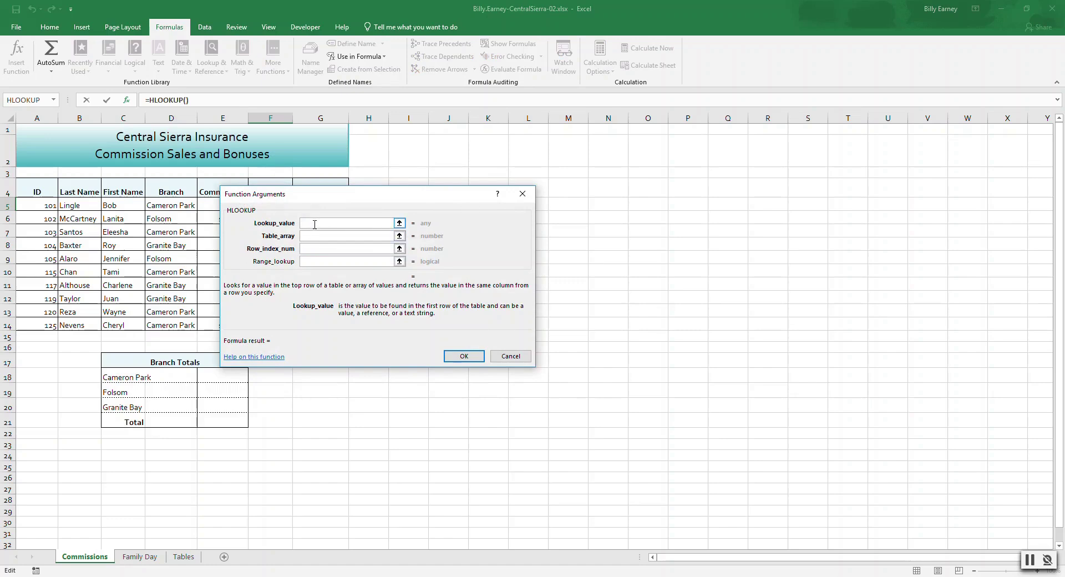
Step: Complete the HLOOKUP in F5 with lookup value E5, table array H_Rates and row index number 2
text(e5)
click(315, 236)
click(314, 235)
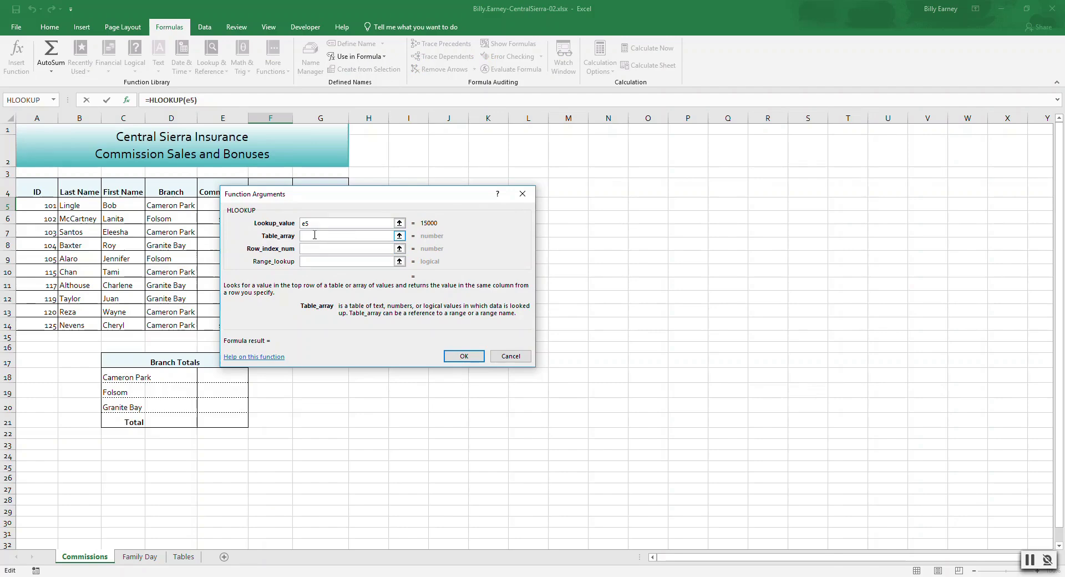
text(H_Rates)
key(Tab)
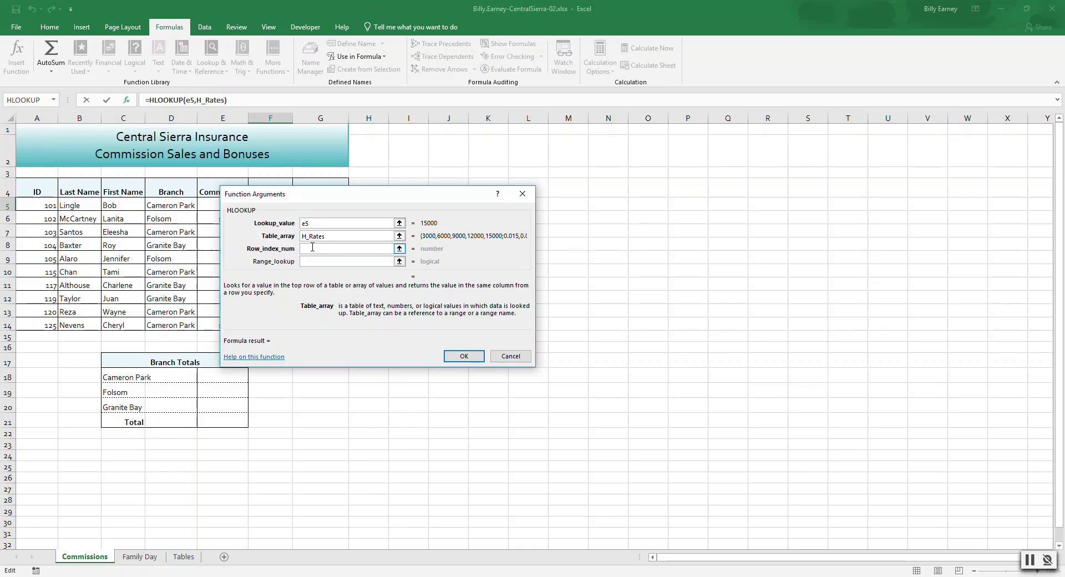
click(312, 247)
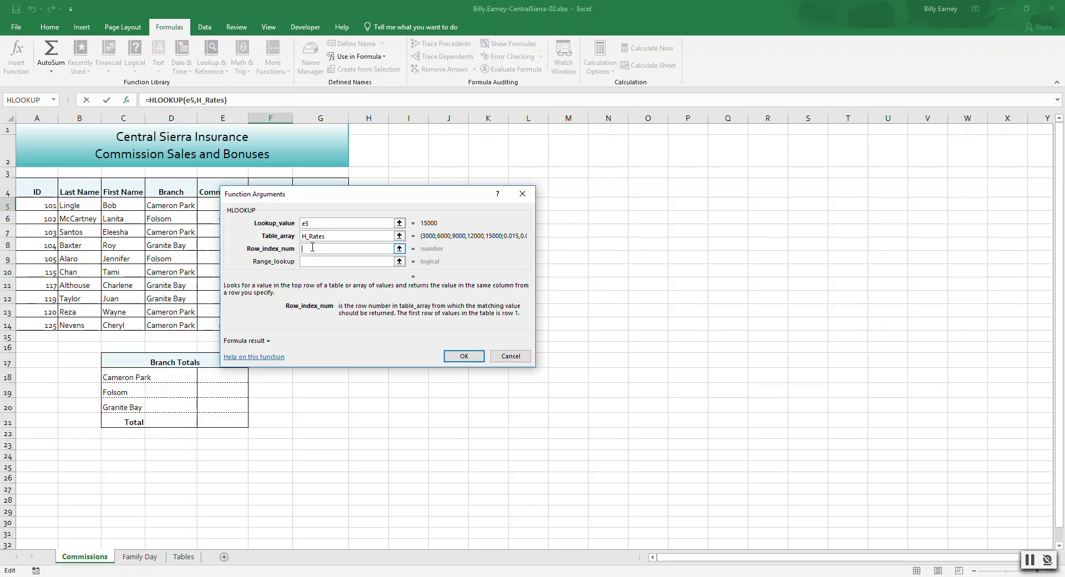
text(2)
click(464, 356)
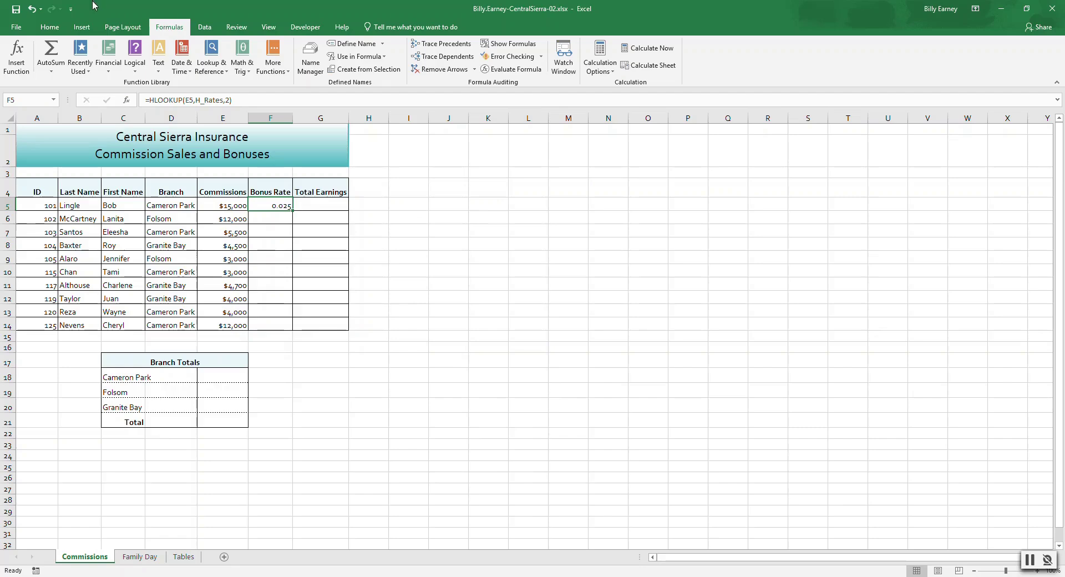
Step: Format F5 as Percentage with 2 decimal places and fill the bonus rate formula down to F14
right_click(273, 203)
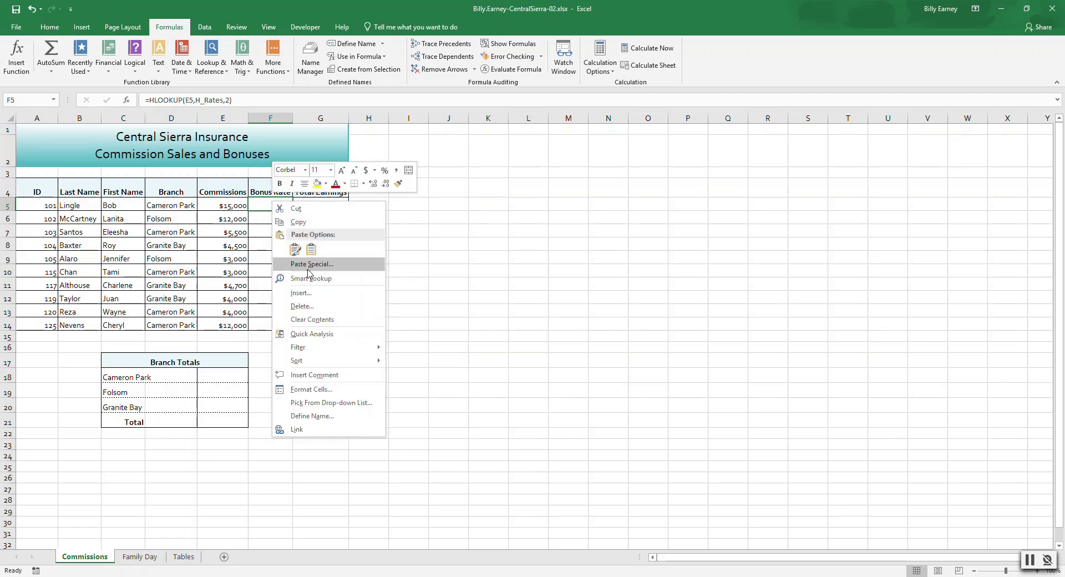
click(324, 390)
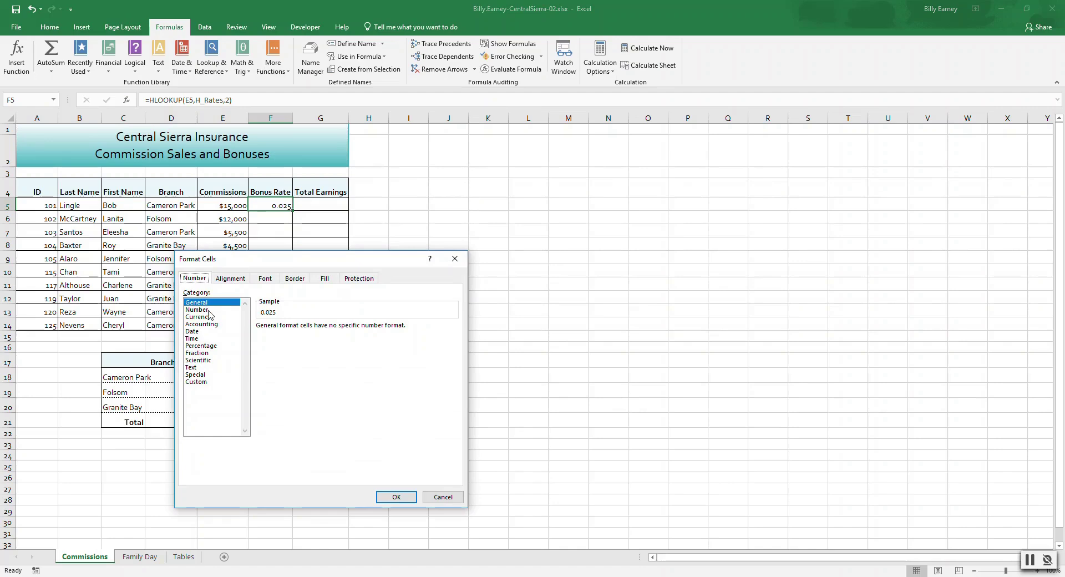
click(209, 347)
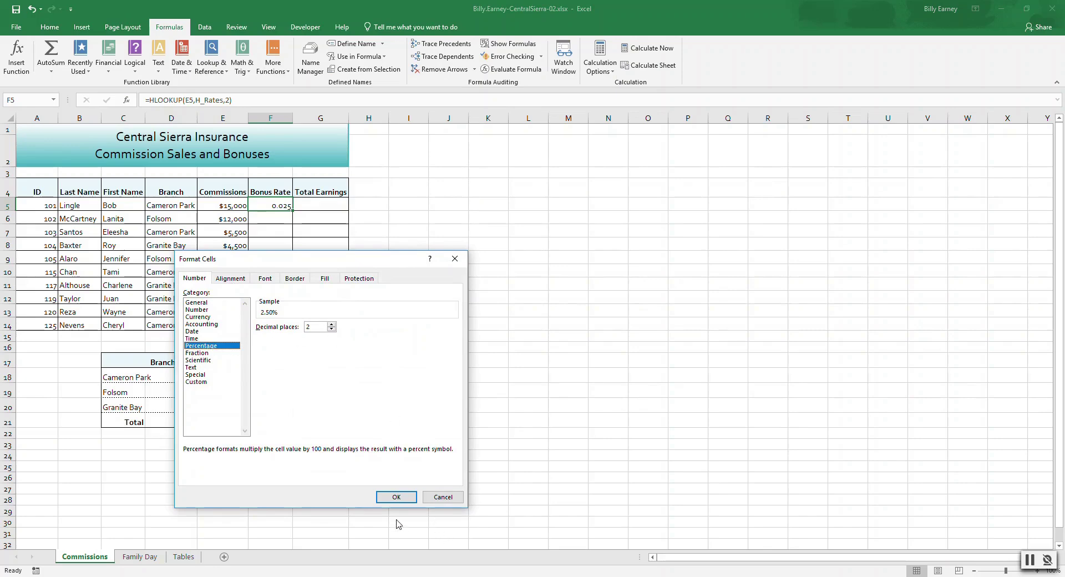
click(396, 497)
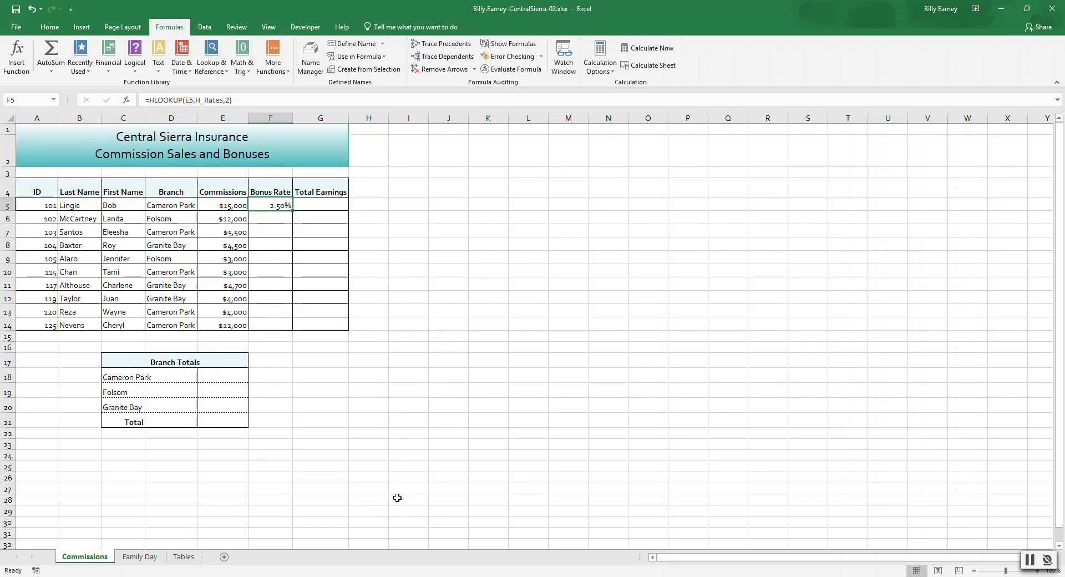
double_click(293, 210)
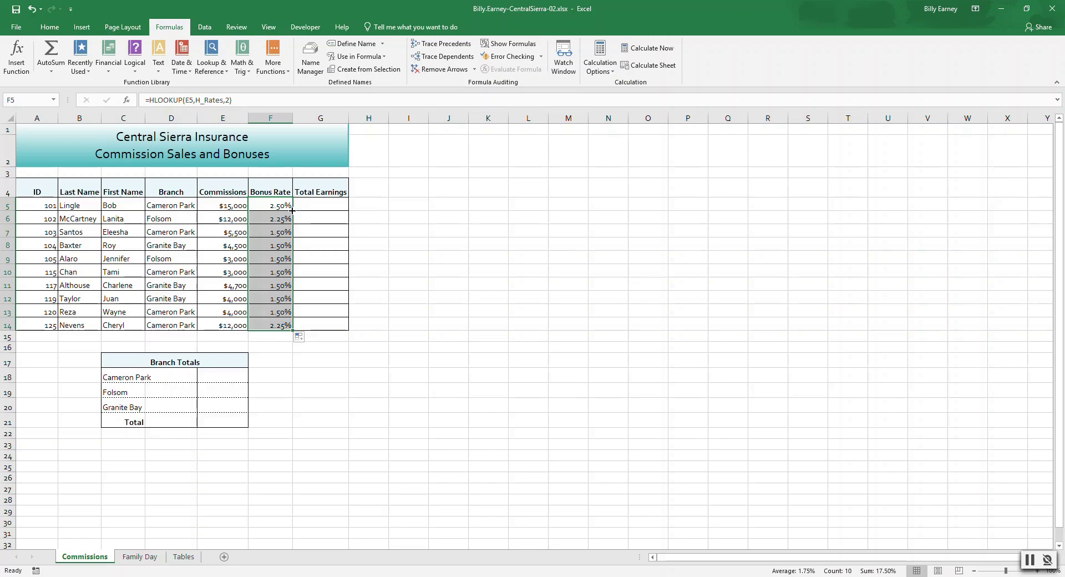
Step: Enter the total earnings formula =F5*E5 in G5 and fill it down to G14
click(329, 202)
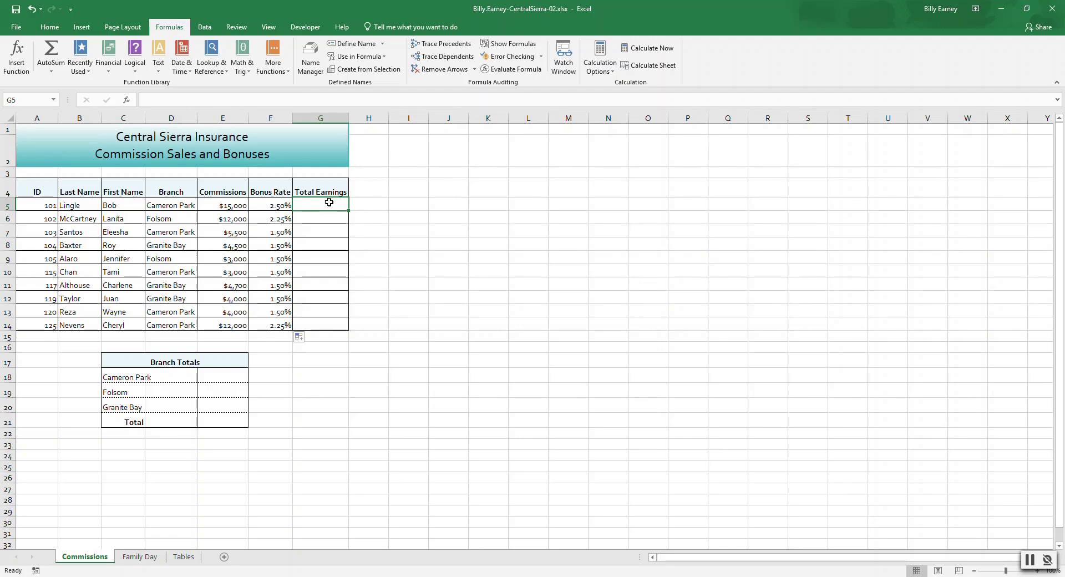
text(=)
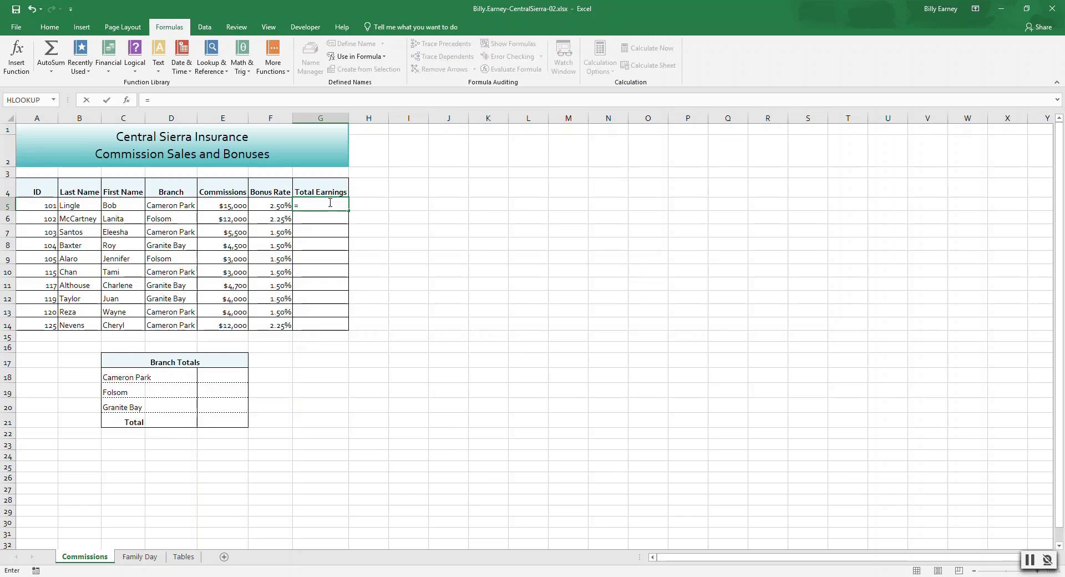
text(F5*E5)
key(Return)
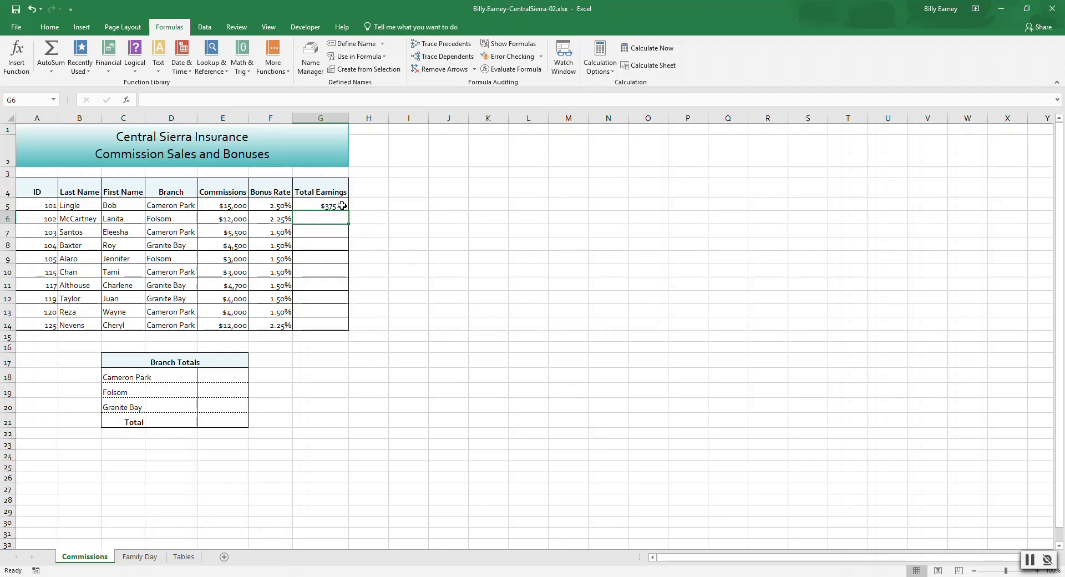
click(341, 207)
double_click(348, 210)
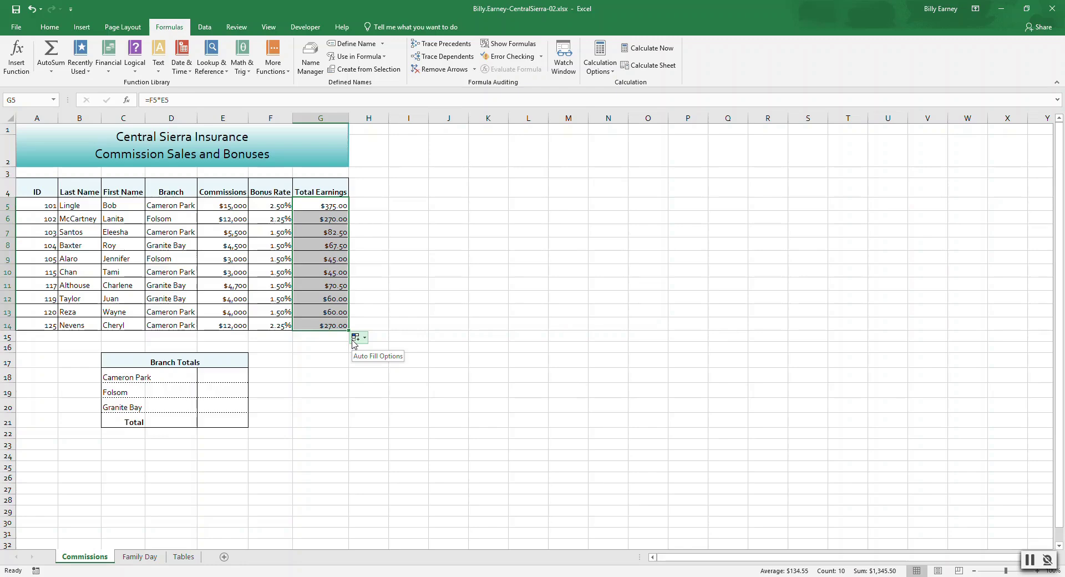
Step: Insert the SUMIF function in E18, the Cameron Park branch total on the Commissions sheet
click(231, 376)
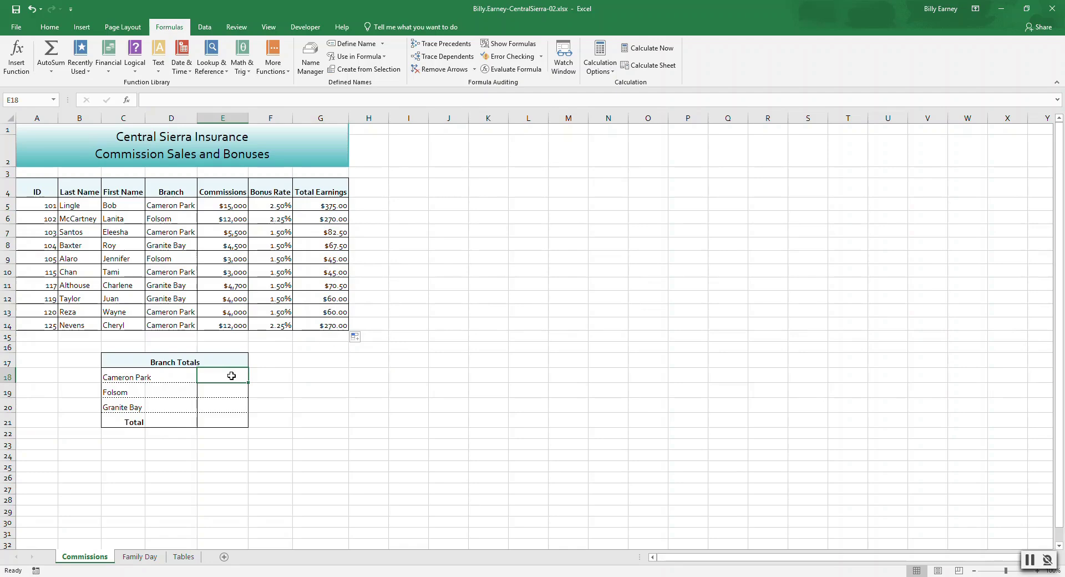
click(127, 100)
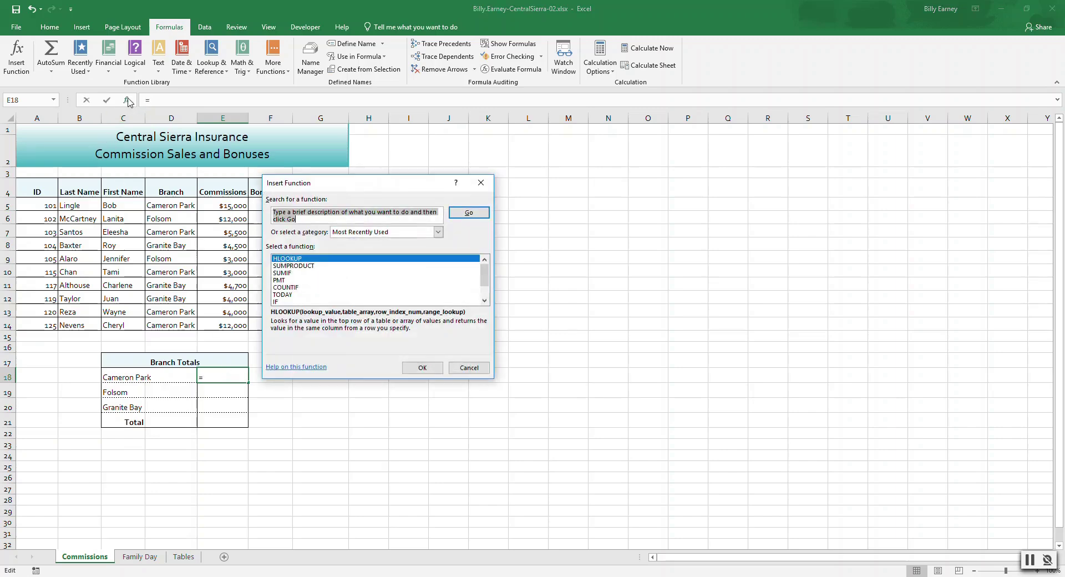
click(291, 273)
key(Return)
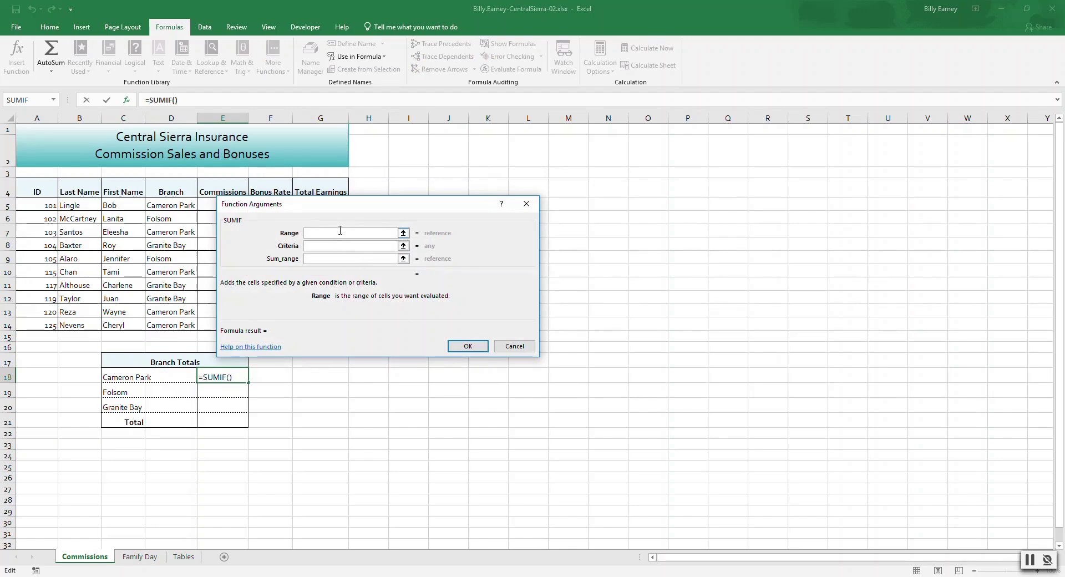
Step: Complete the SUMIF in E18 with range $D$5:$D$14, criteria C18 and sum range $G$5:$G$14
text($D$5:$)
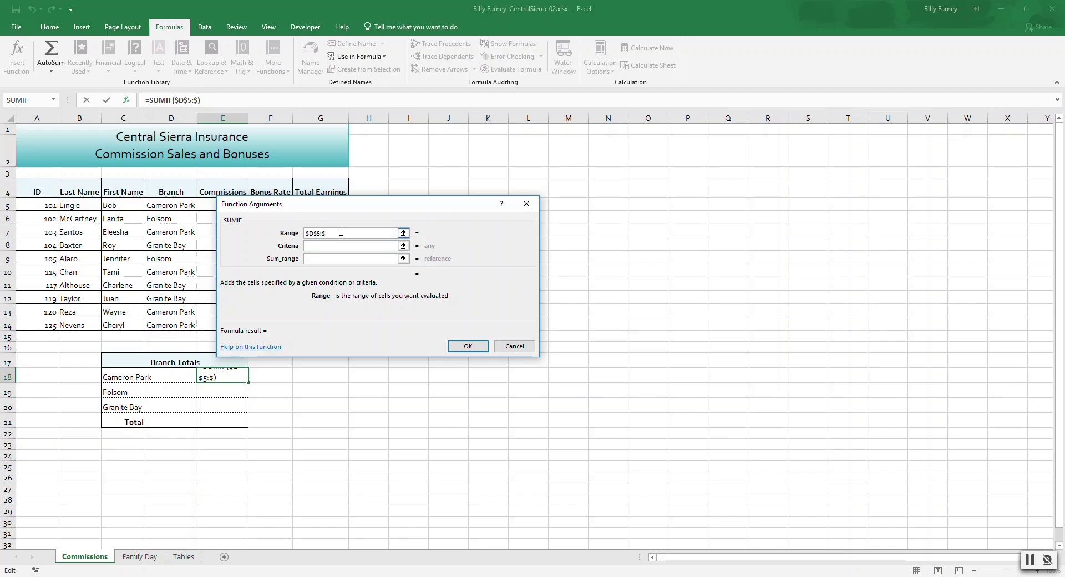
text(D$14)
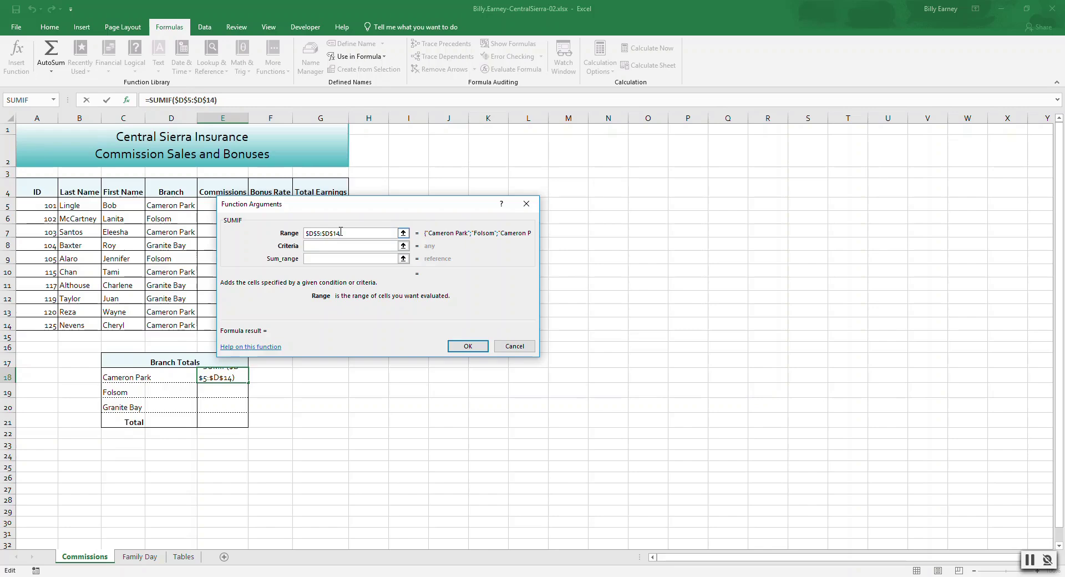
click(340, 245)
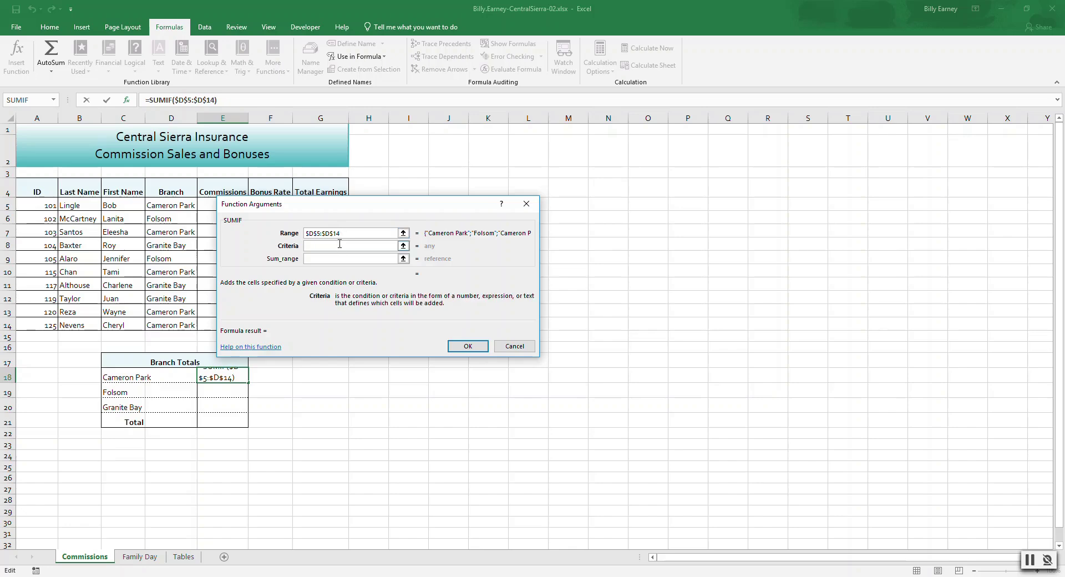
text(C18)
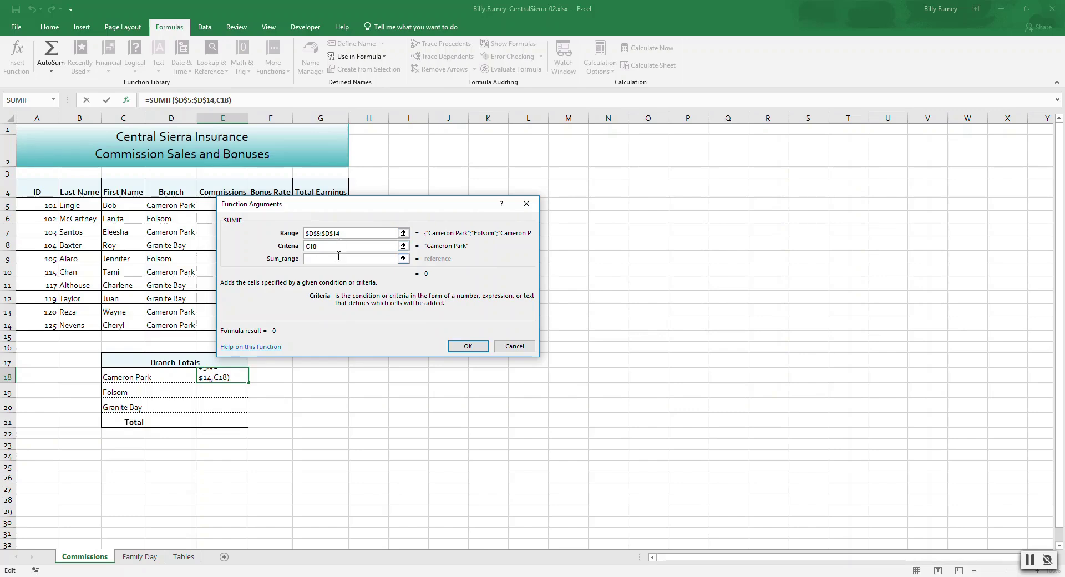
click(339, 257)
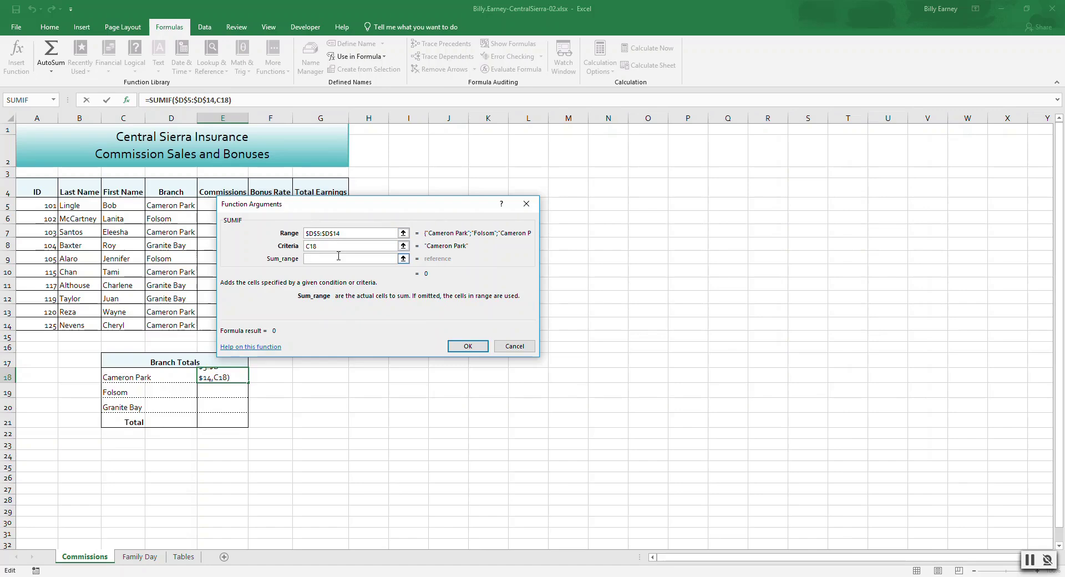
text(G5:G14)
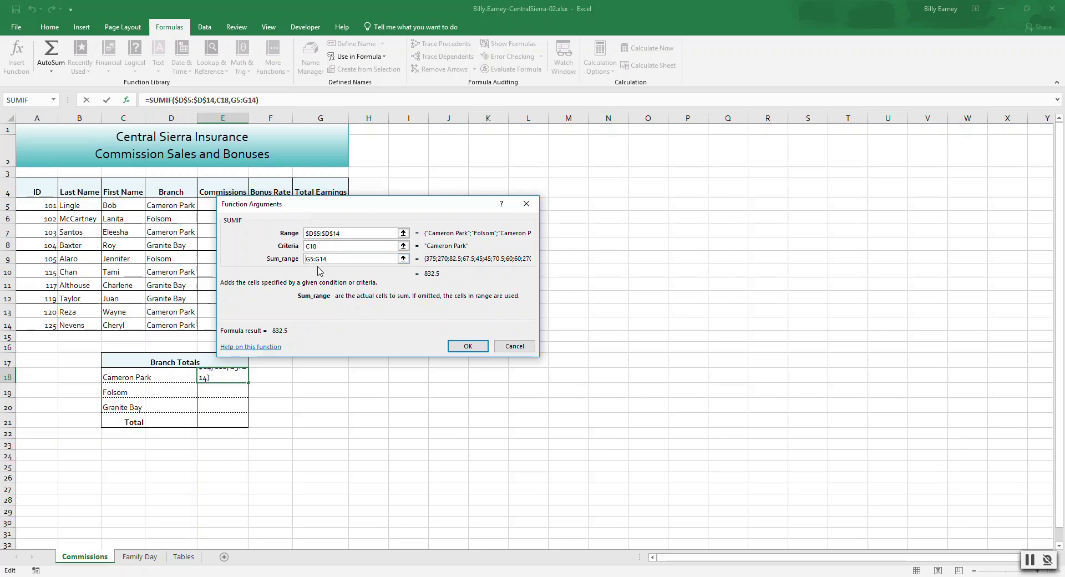
text($G$5:$G$)
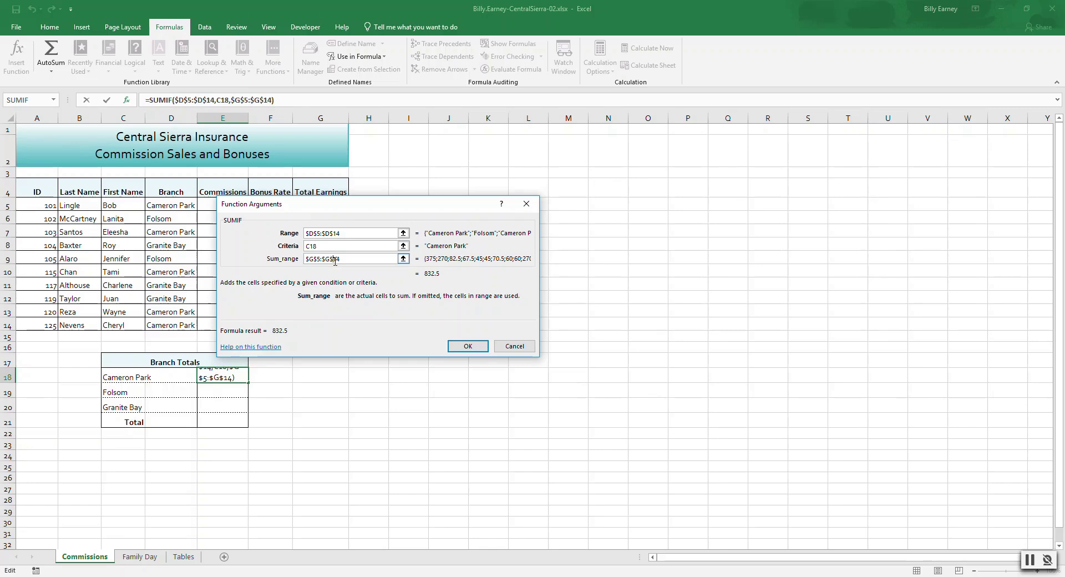
click(461, 344)
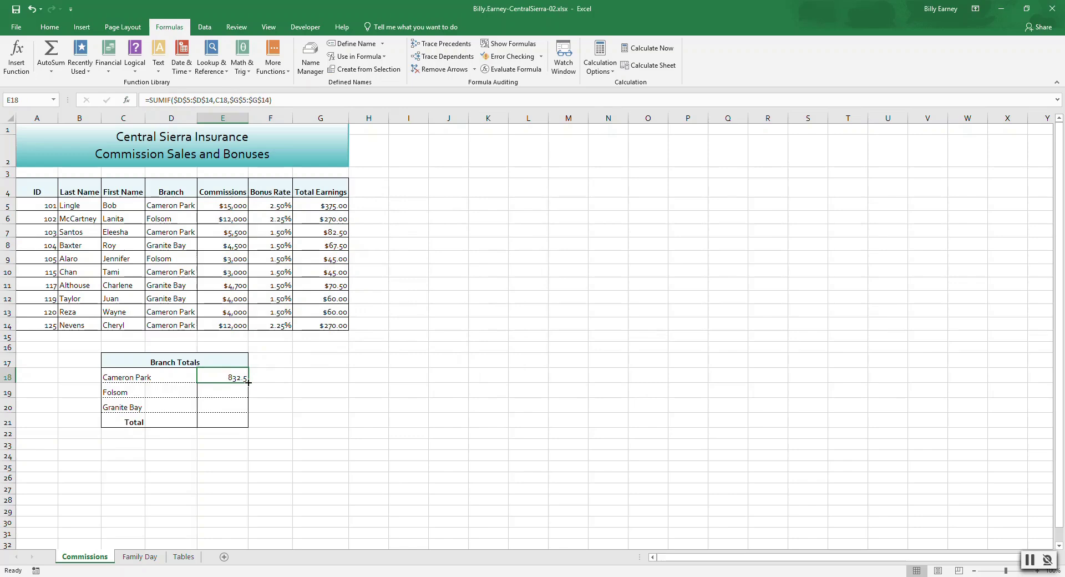
Step: Fill the E18 formula down through the Granite Bay row and format the branch total cells as Currency
drag(248, 383, 246, 416)
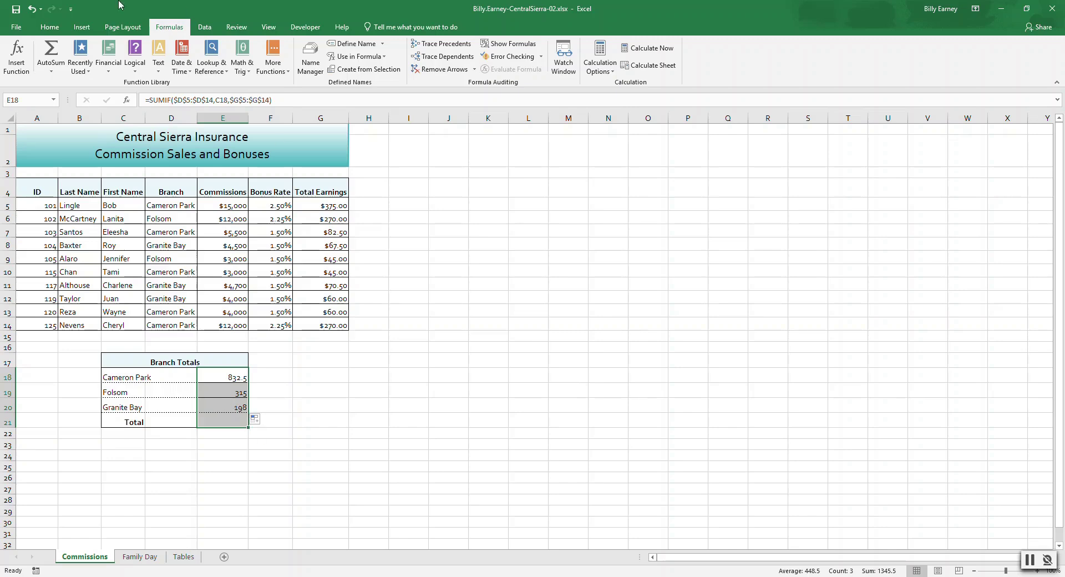
click(50, 26)
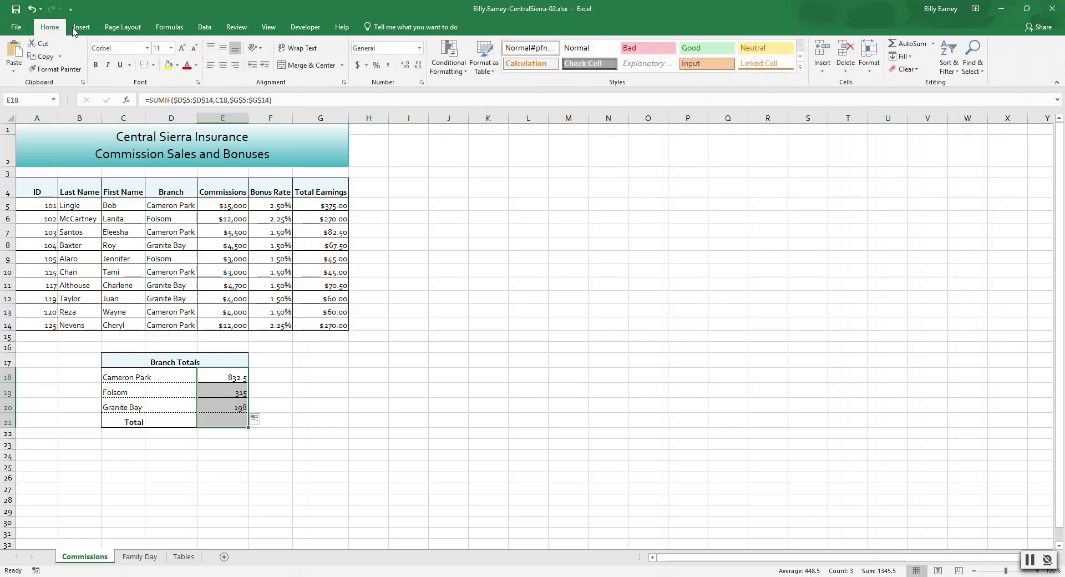
click(417, 48)
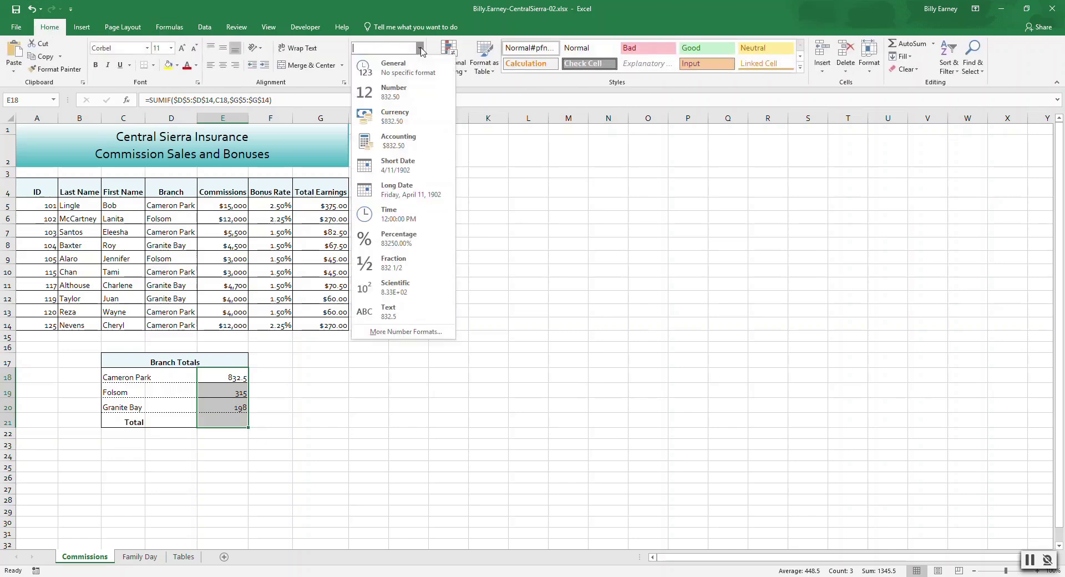
click(410, 121)
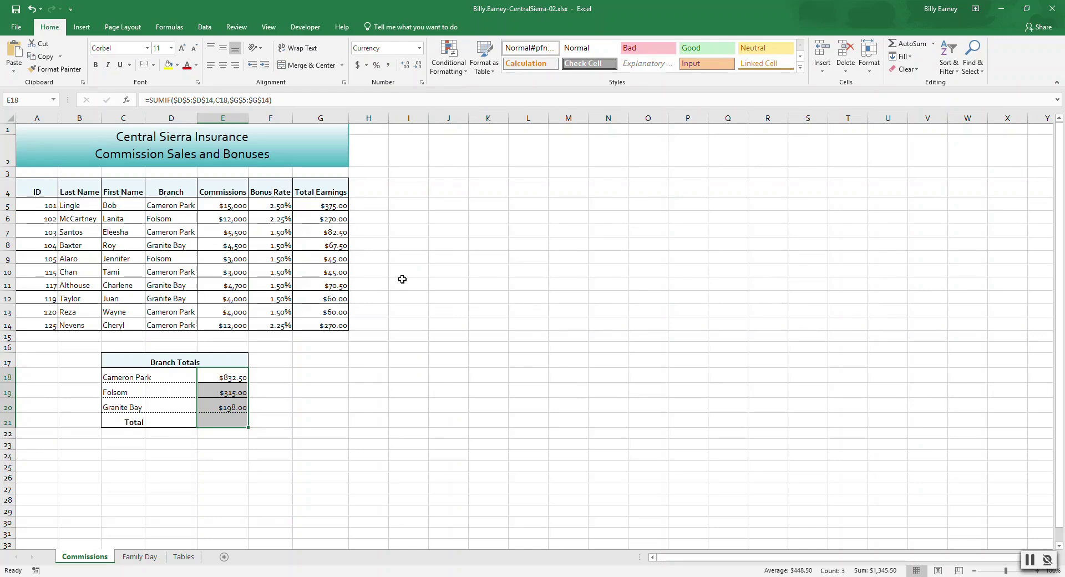
Step: Enter the formula =E18+E19+E20 in E21 for the Branch Totals total
click(230, 421)
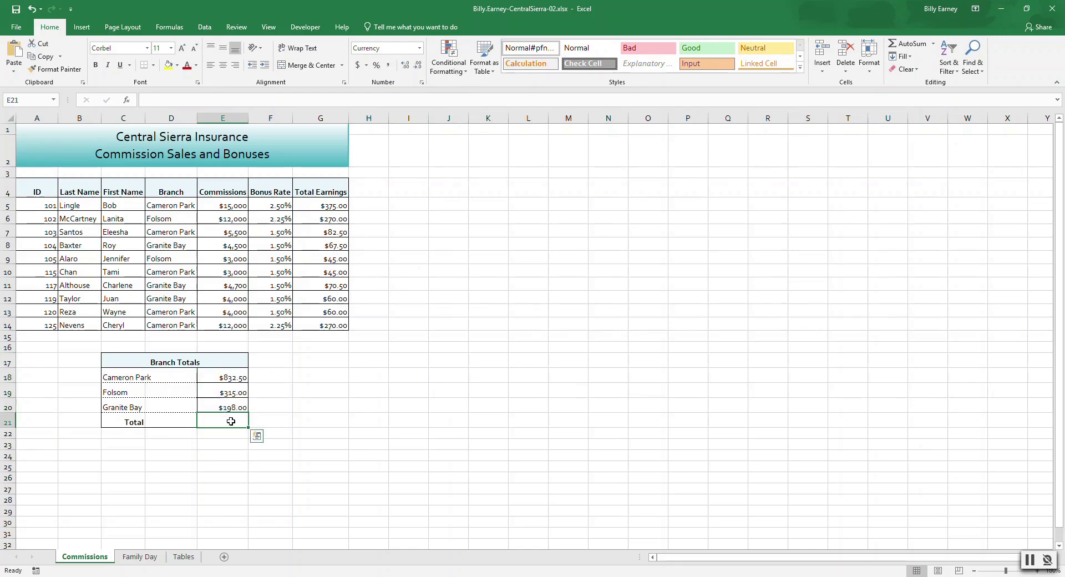
text(=)
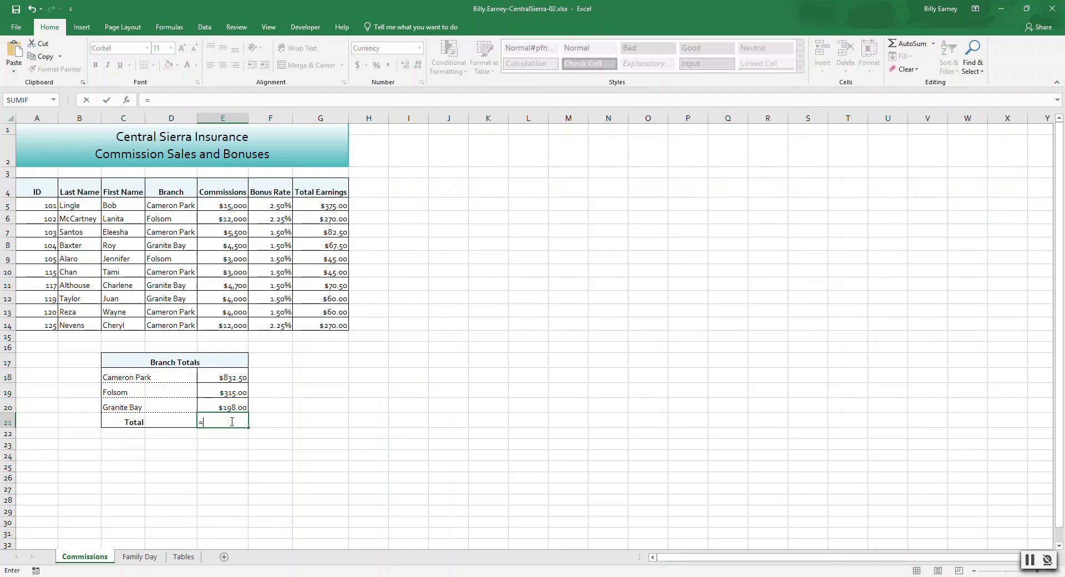
text(E18)
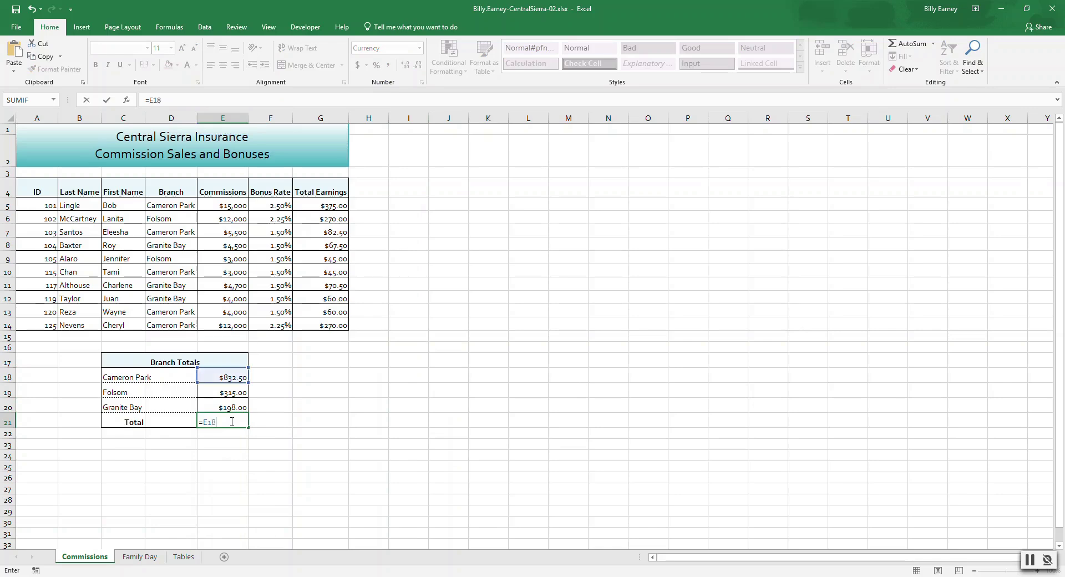
text(+E19+E20)
key(Return)
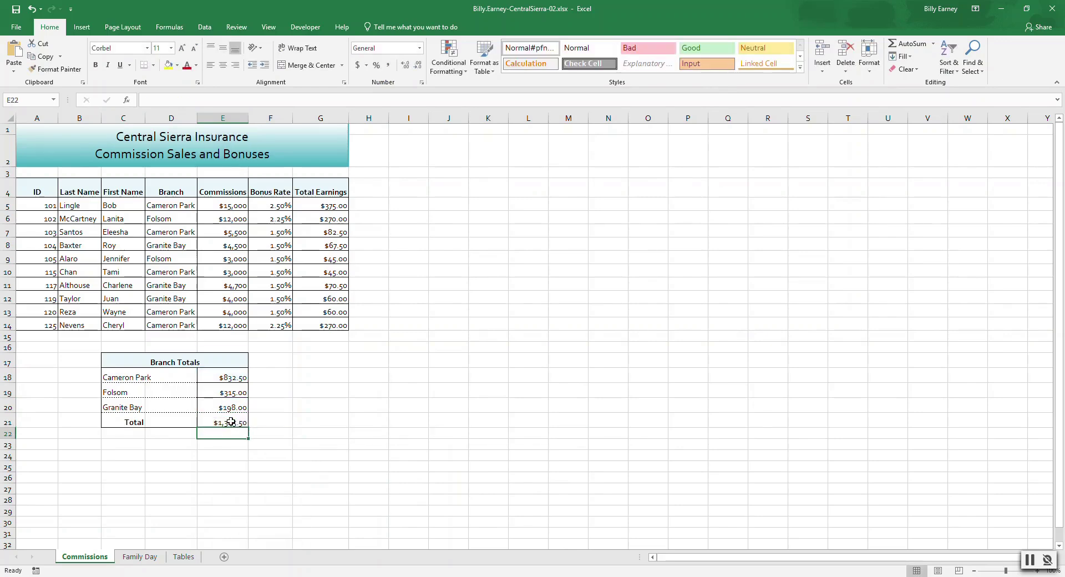
click(231, 422)
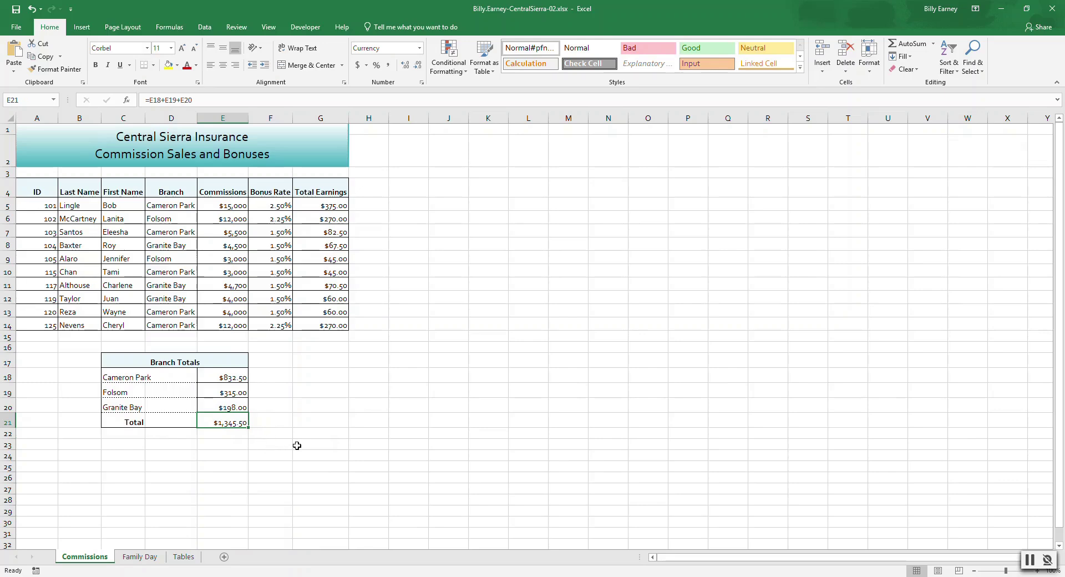
Step: Enter =NOW() in G23 and format the cell as Short Date
click(316, 444)
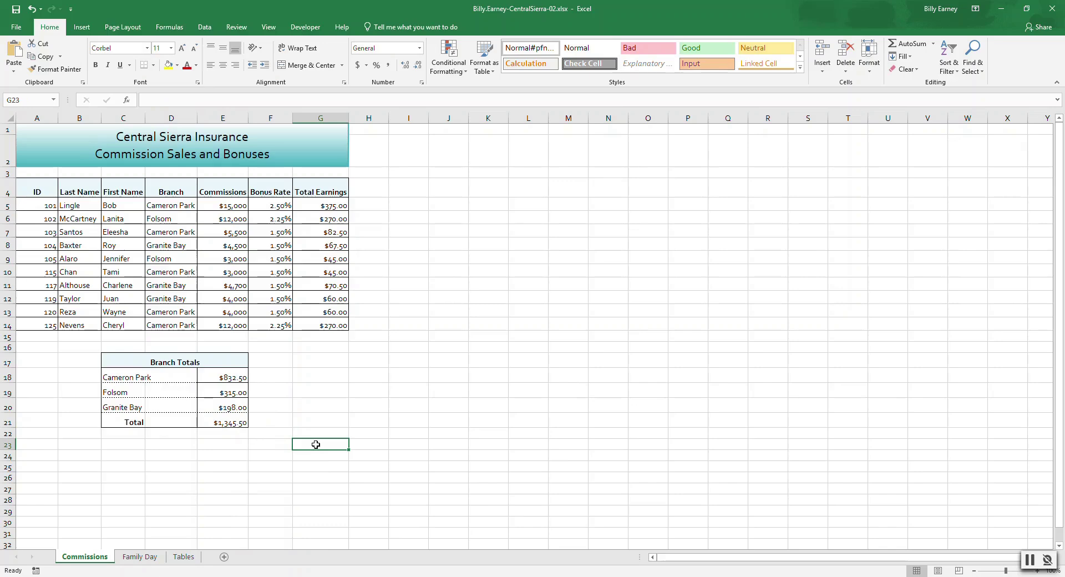
text(=)
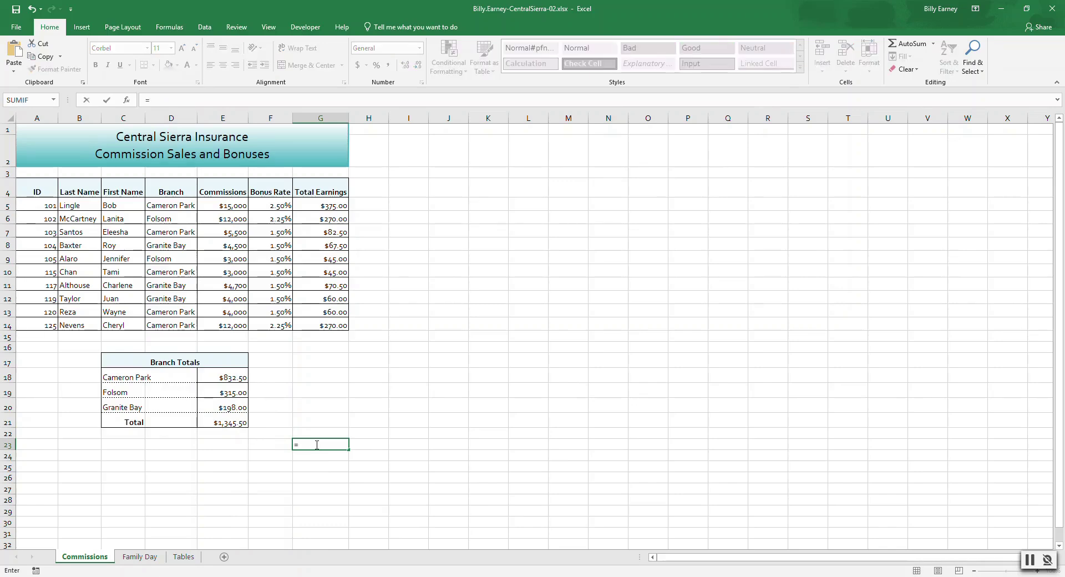
text(now())
key(Return)
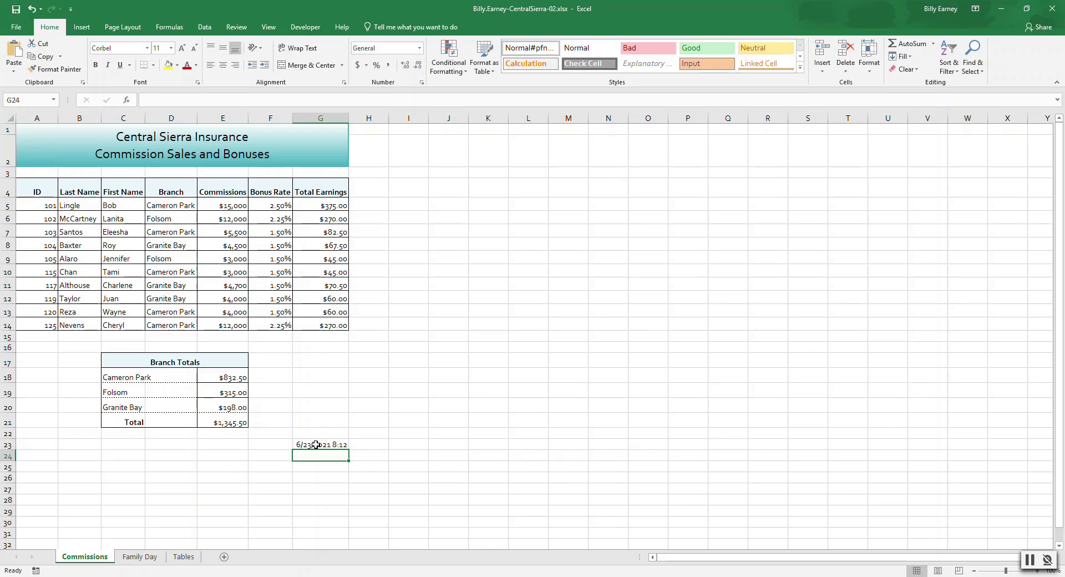
click(327, 446)
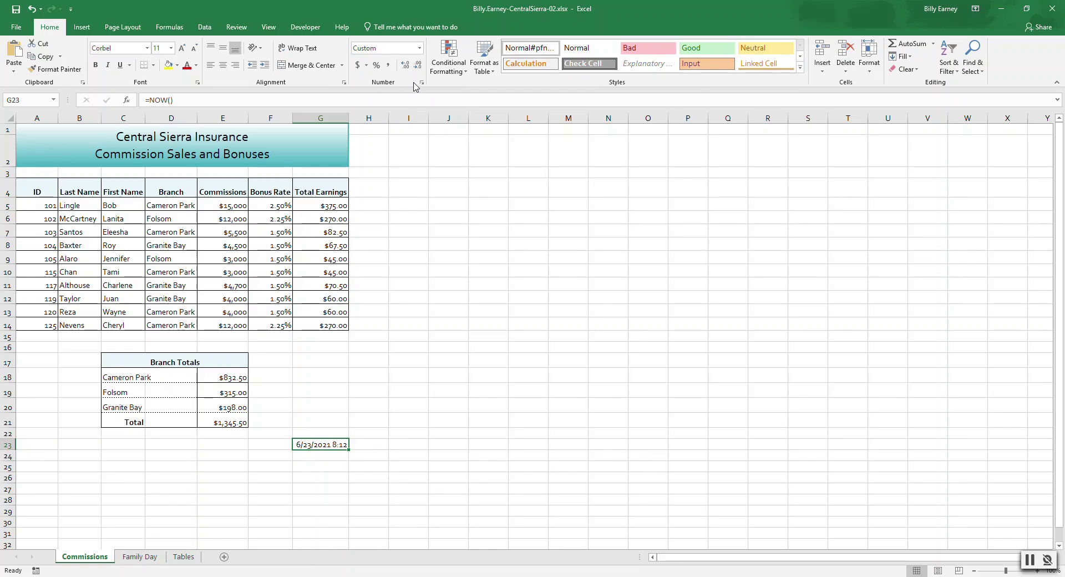
click(420, 48)
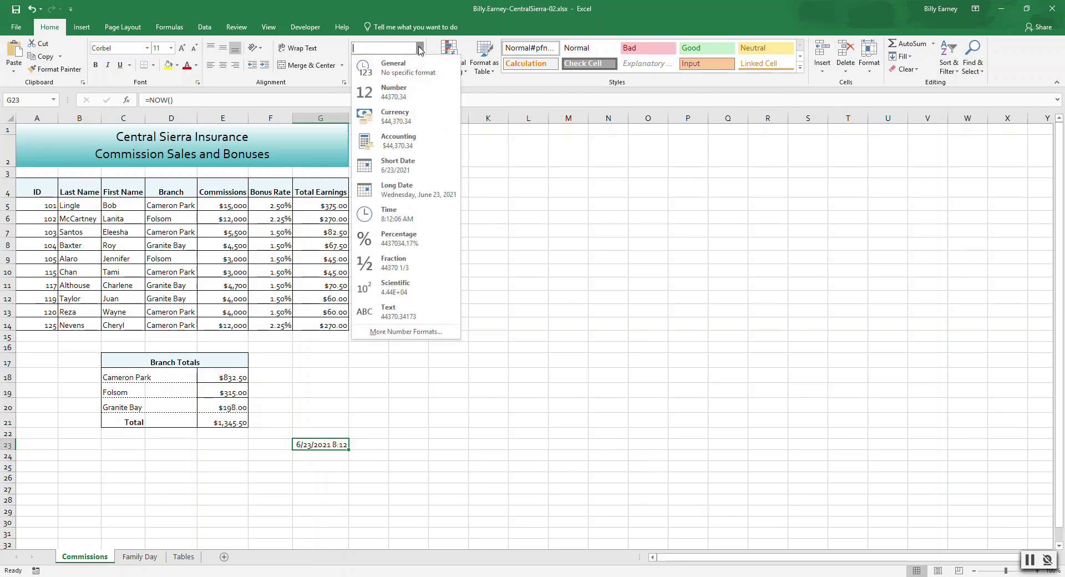
click(411, 170)
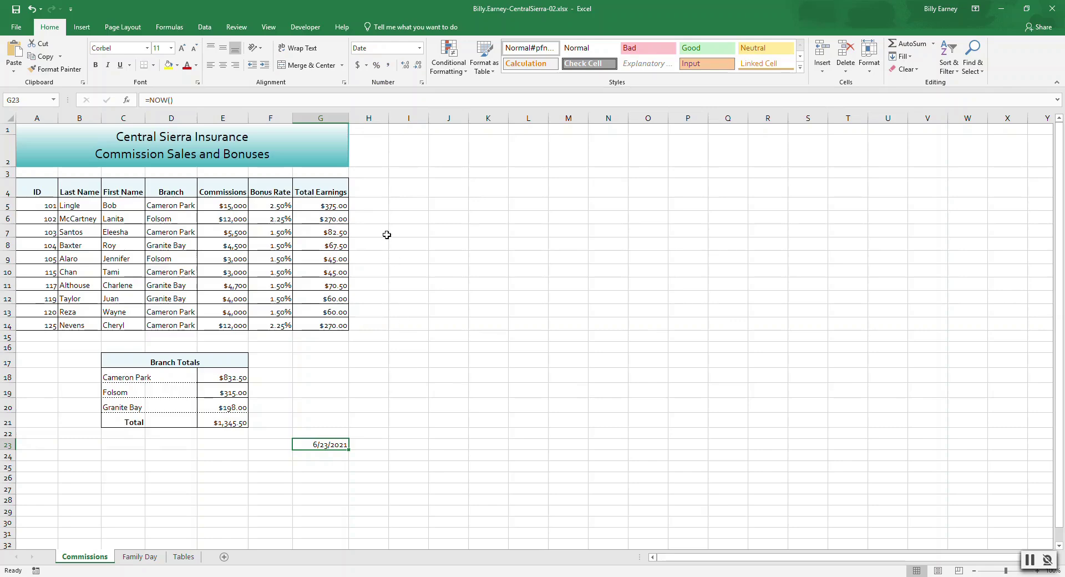
Step: Set the date format of G23 to the March 14, 2012 type and return to cell A1
click(422, 84)
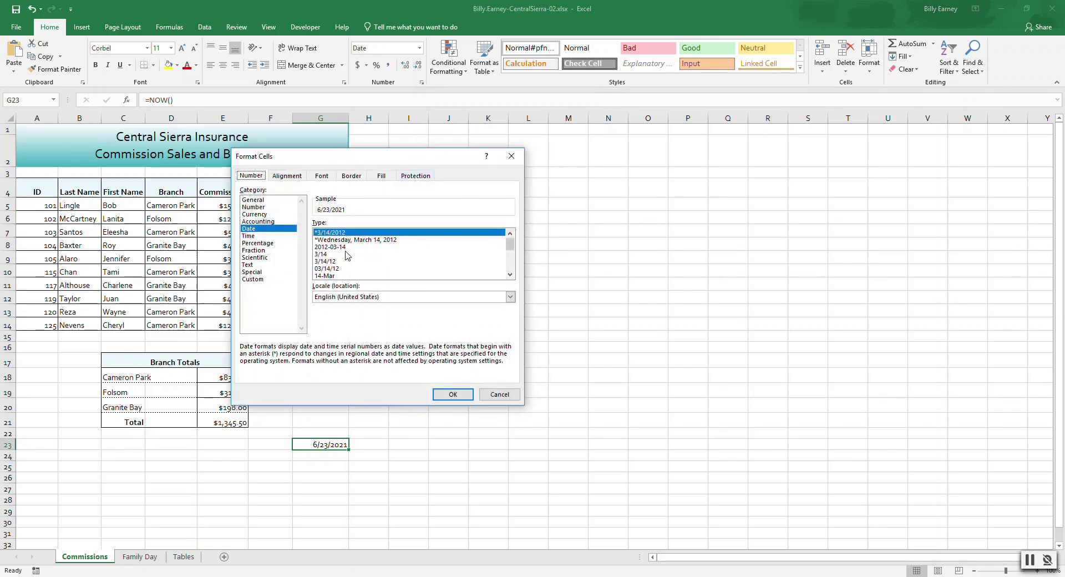
click(261, 230)
click(510, 275)
click(510, 275)
click(510, 275)
click(509, 276)
click(510, 275)
click(510, 275)
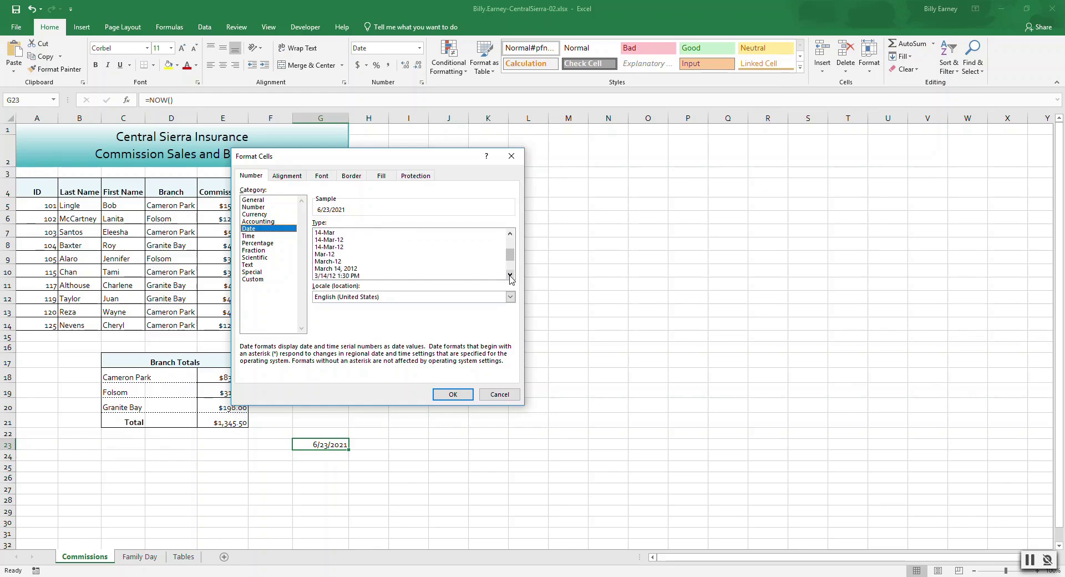
click(351, 270)
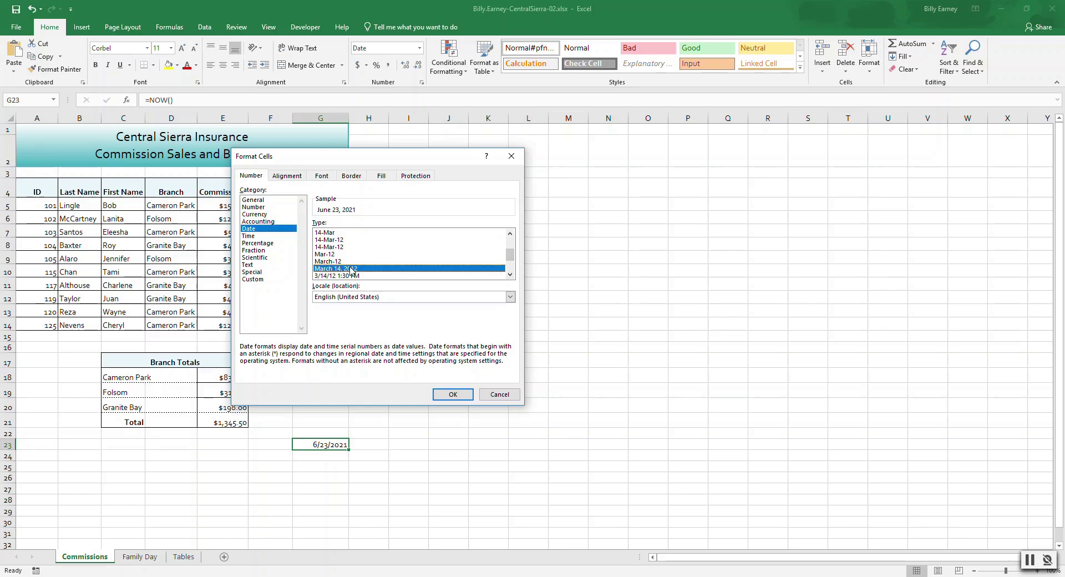
click(453, 394)
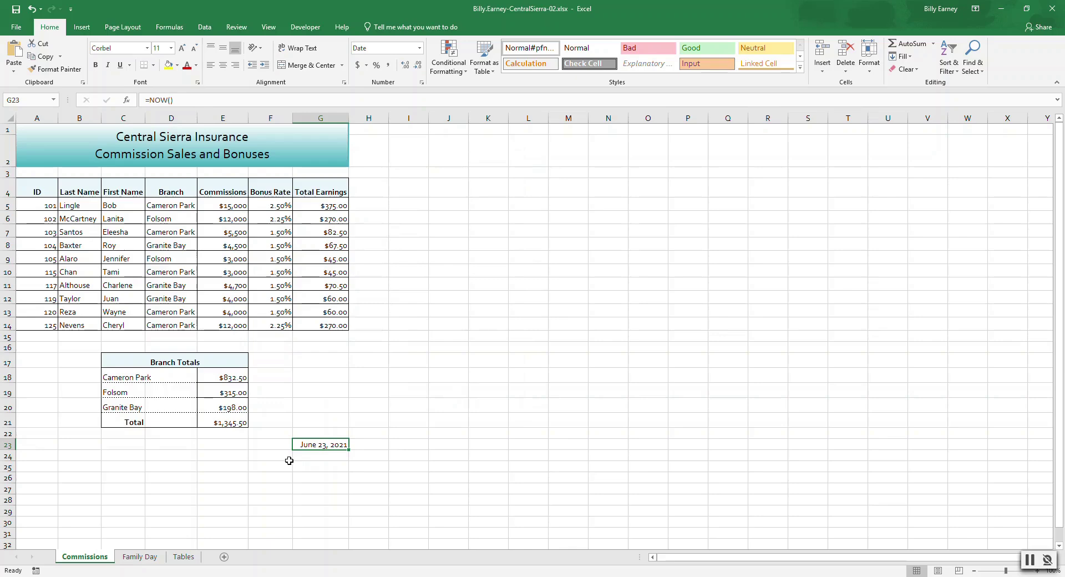
key(ctrl+Home)
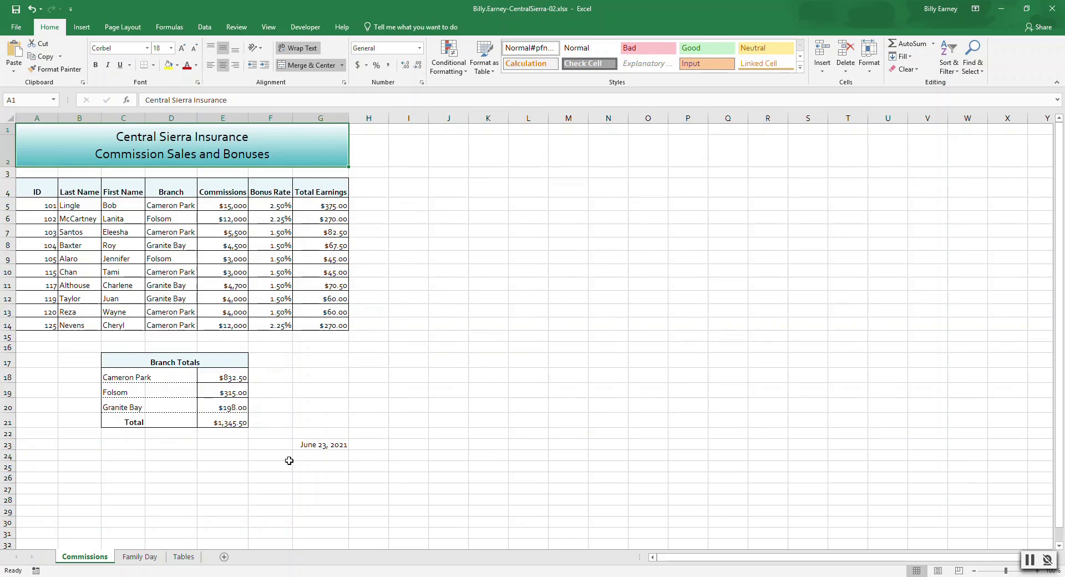
Step: On the Family Day sheet, find the VLOOKUP function and insert it in cell F6 of the Goal column
click(146, 559)
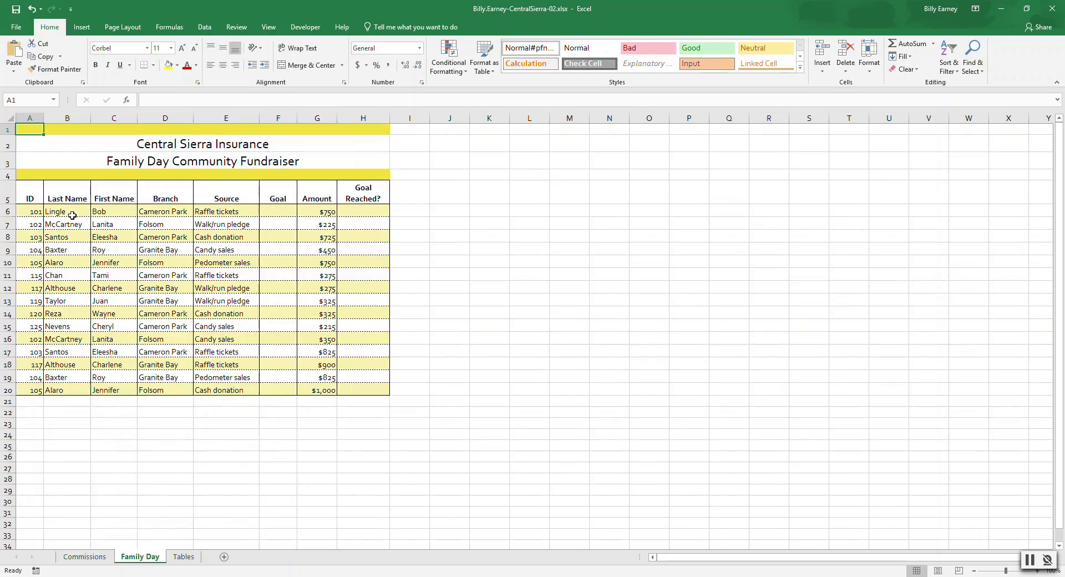
click(281, 212)
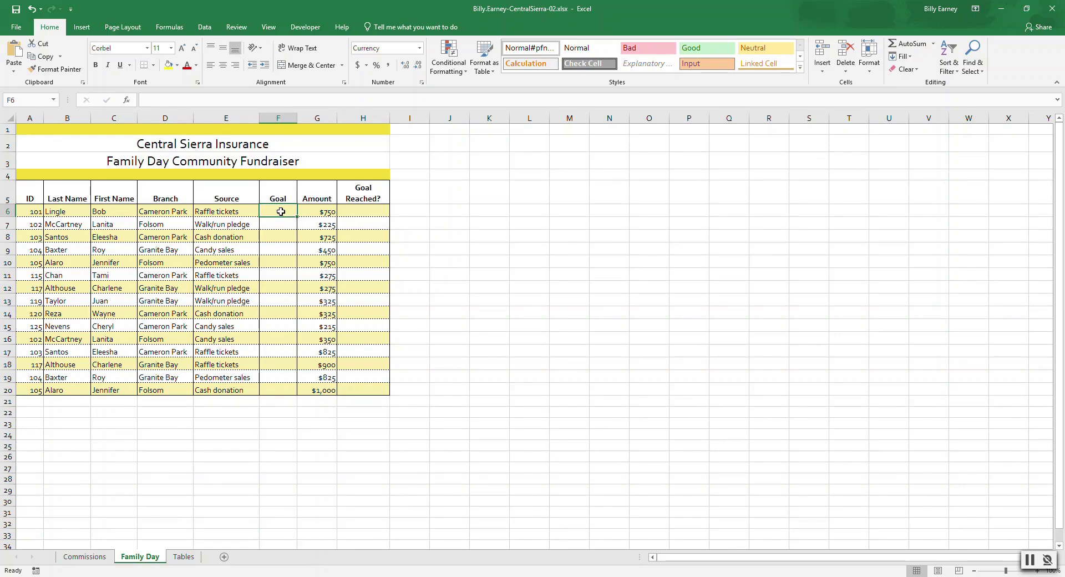
click(127, 101)
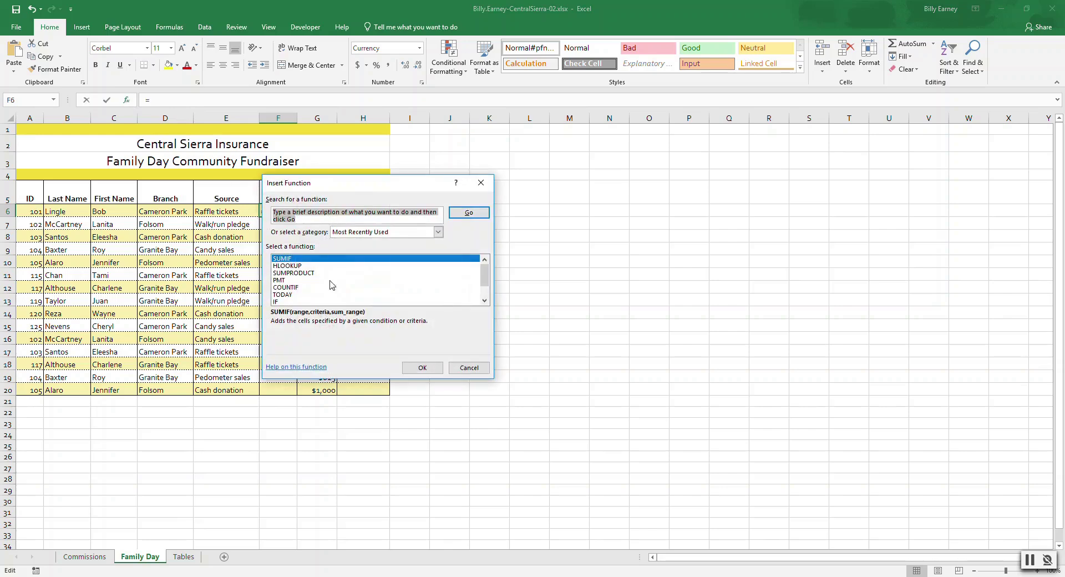
click(485, 301)
click(484, 301)
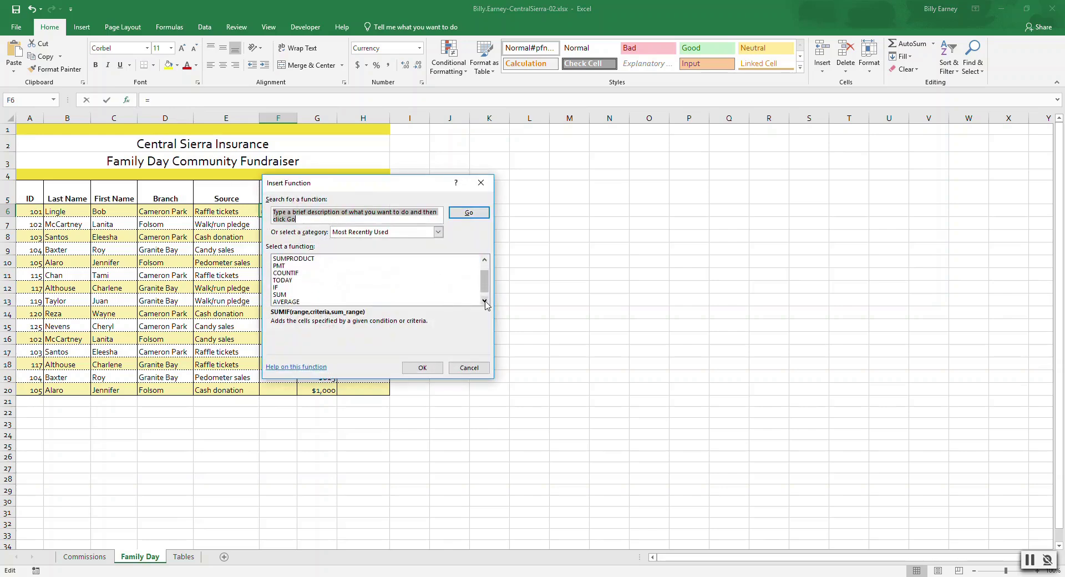
click(485, 300)
drag(486, 288, 486, 275)
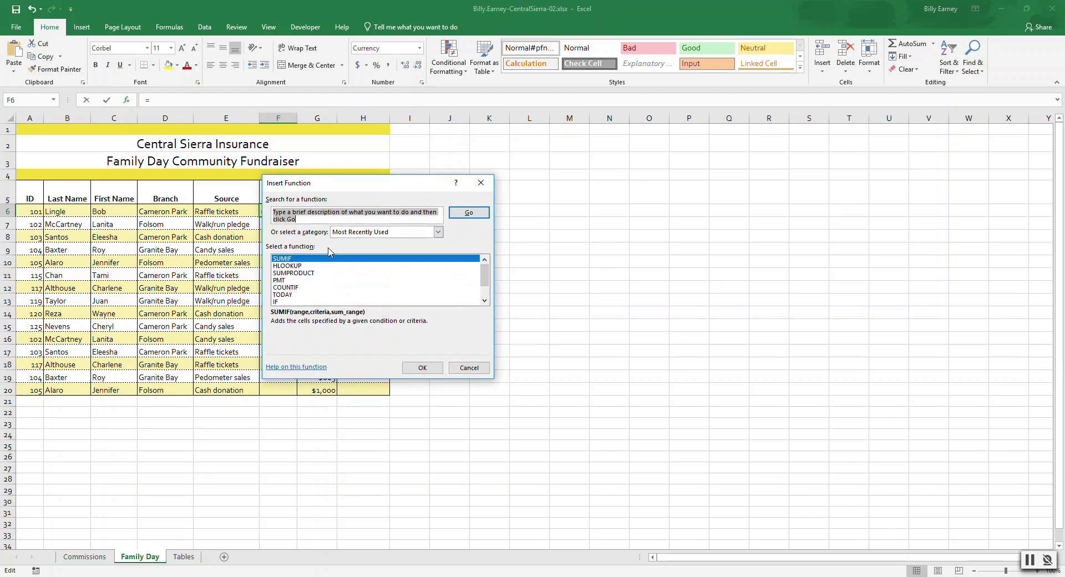
text(vlookup)
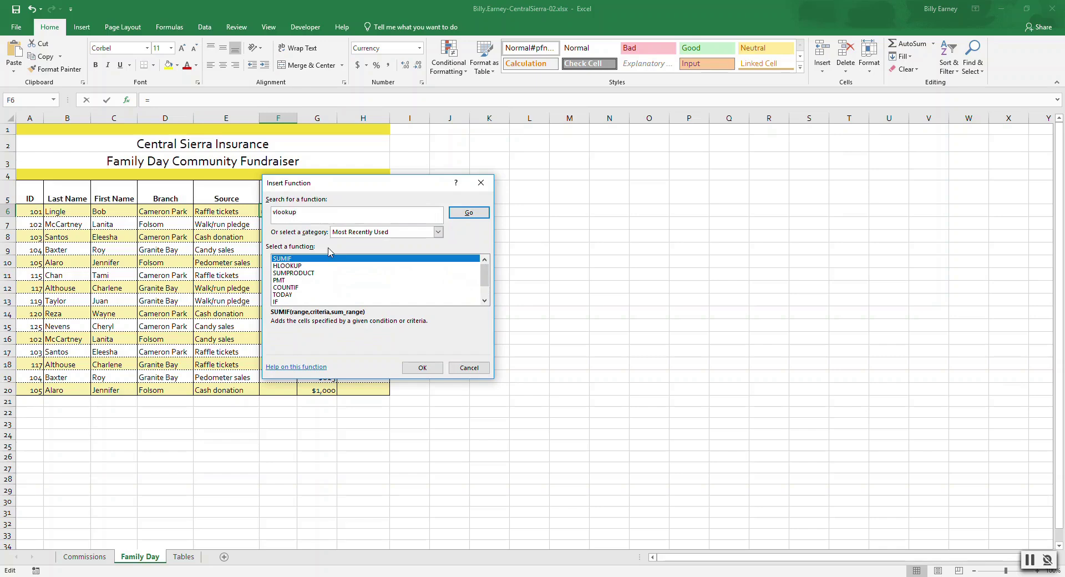
click(469, 213)
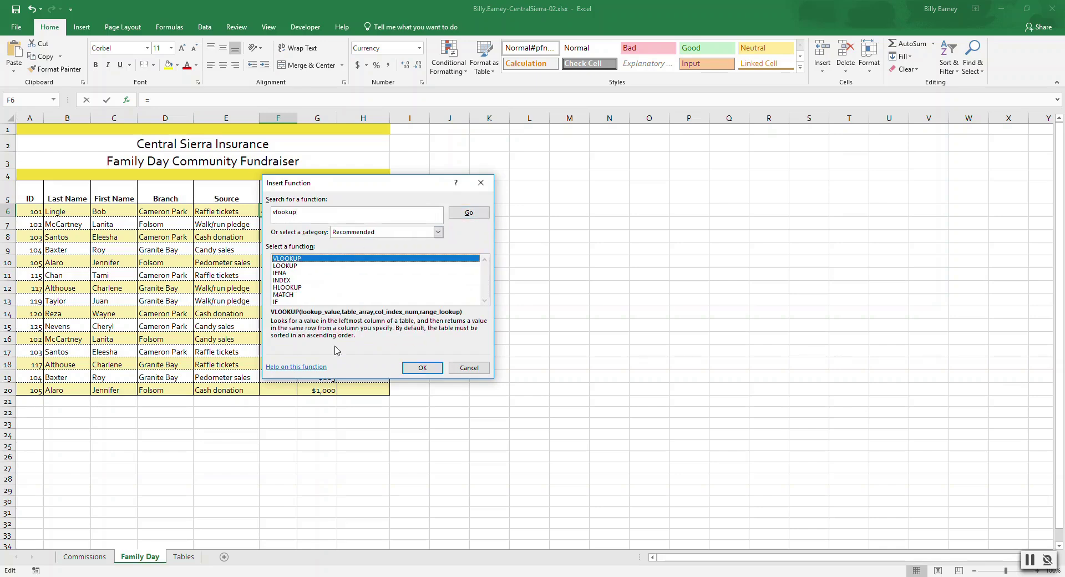
click(419, 368)
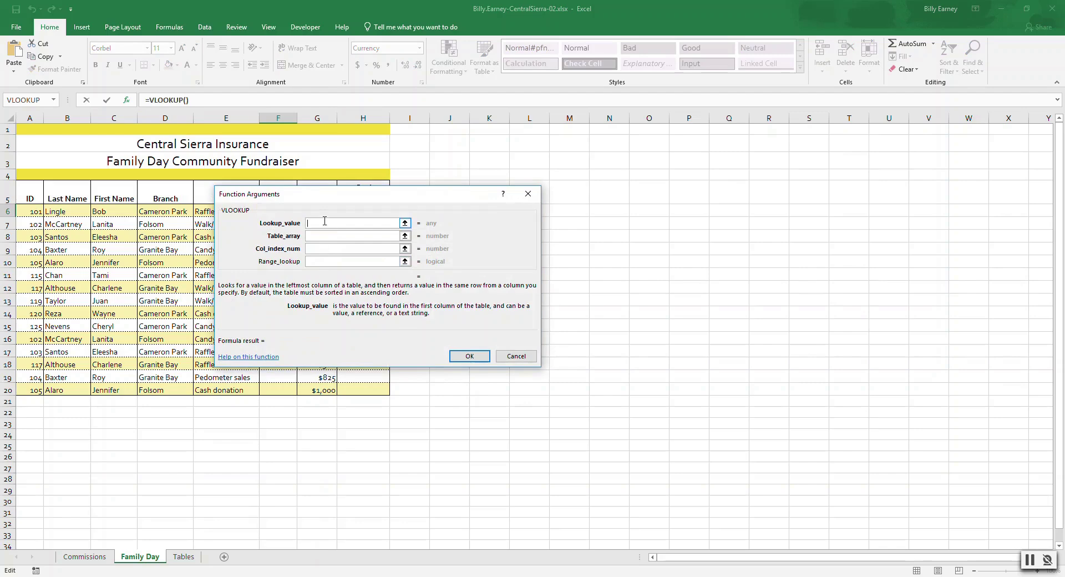
text(e6)
click(324, 236)
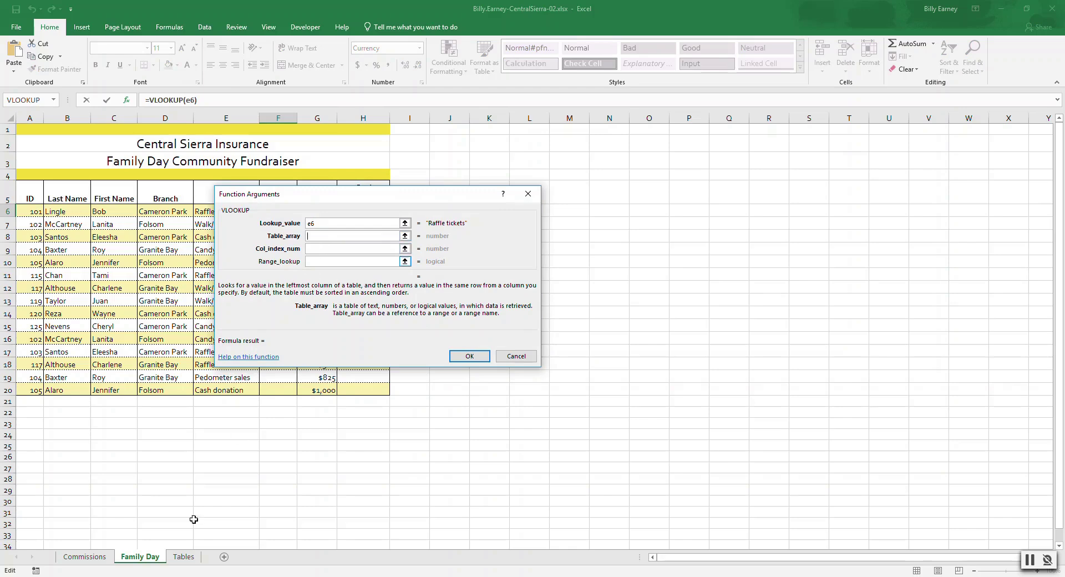
click(180, 557)
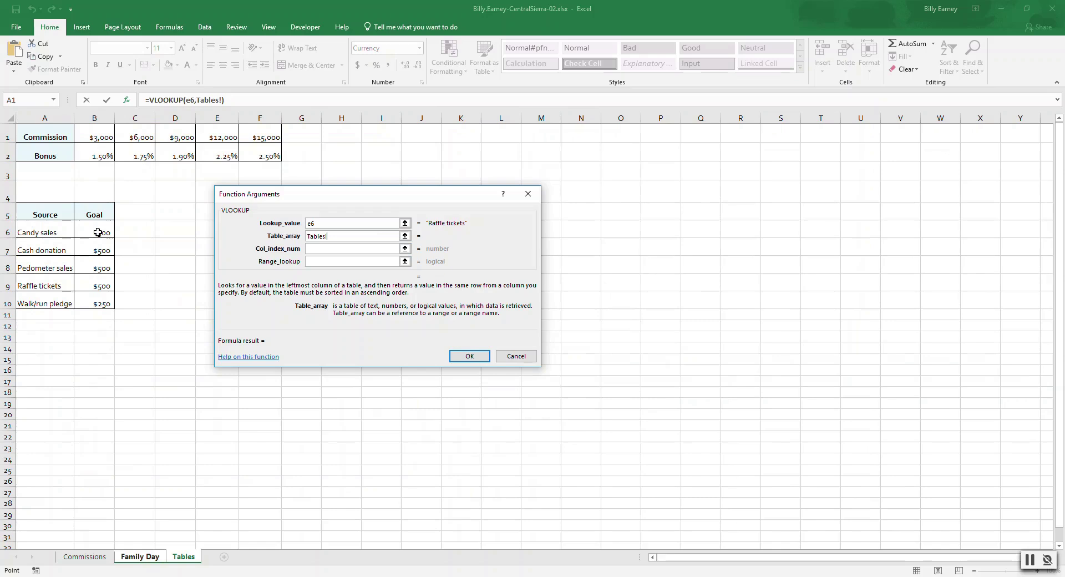
click(51, 232)
key(shift+Right)
key(shift+Down)
key(shift+Down)
key(shift+Down)
key(shift+Down)
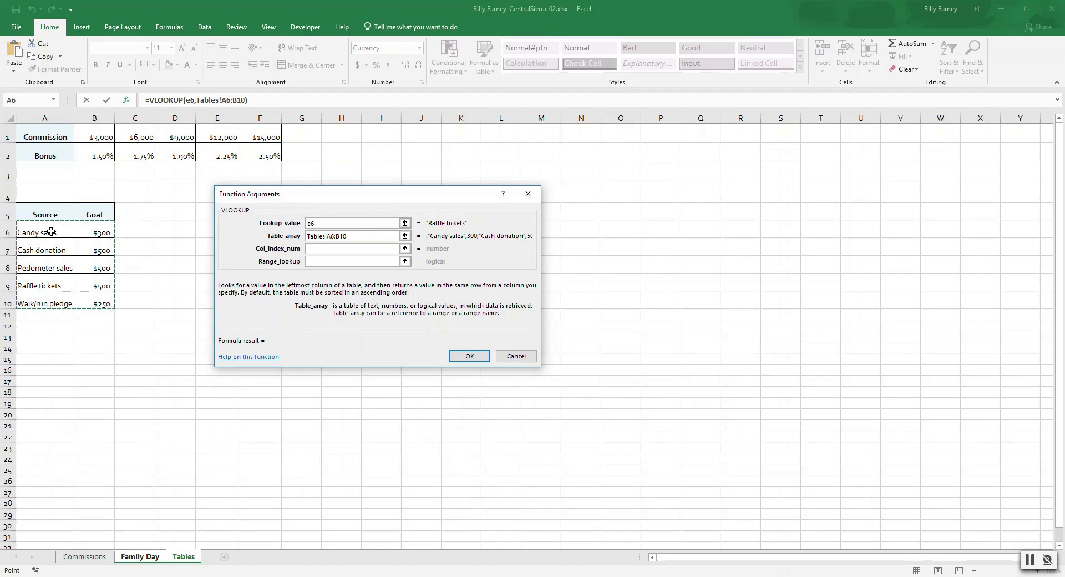
key(Return)
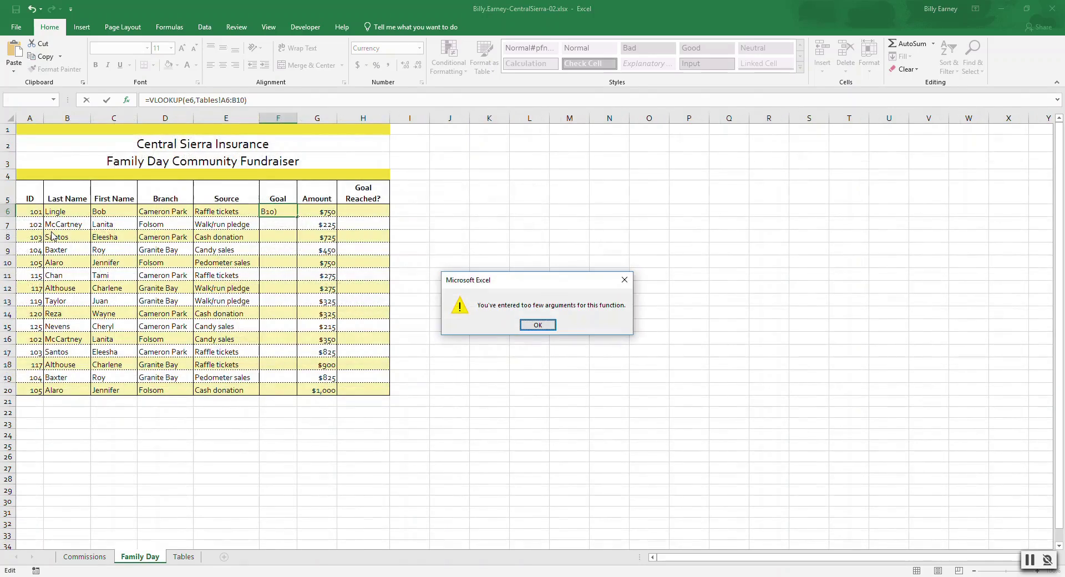
click(537, 325)
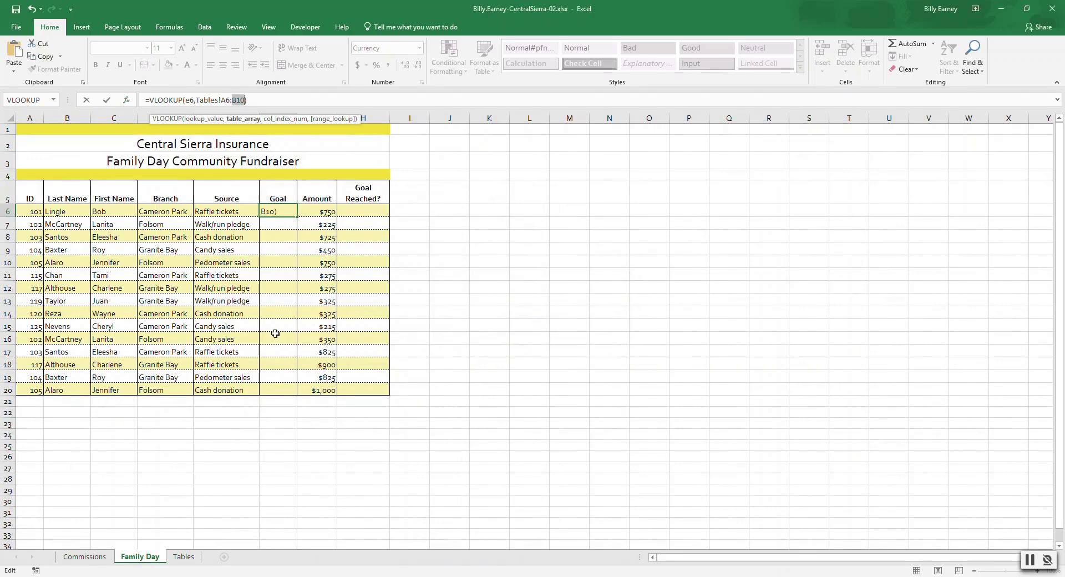
click(246, 100)
key(Left)
key(Left)
key(Left)
key(Left)
key(Left)
key(Left)
key(Left)
key(Left)
key(Left)
key(Left)
key(Left)
key(Left)
key(Left)
key(Left)
key(Left)
key(Left)
key(Left)
key(Left)
key(Left)
key(Left)
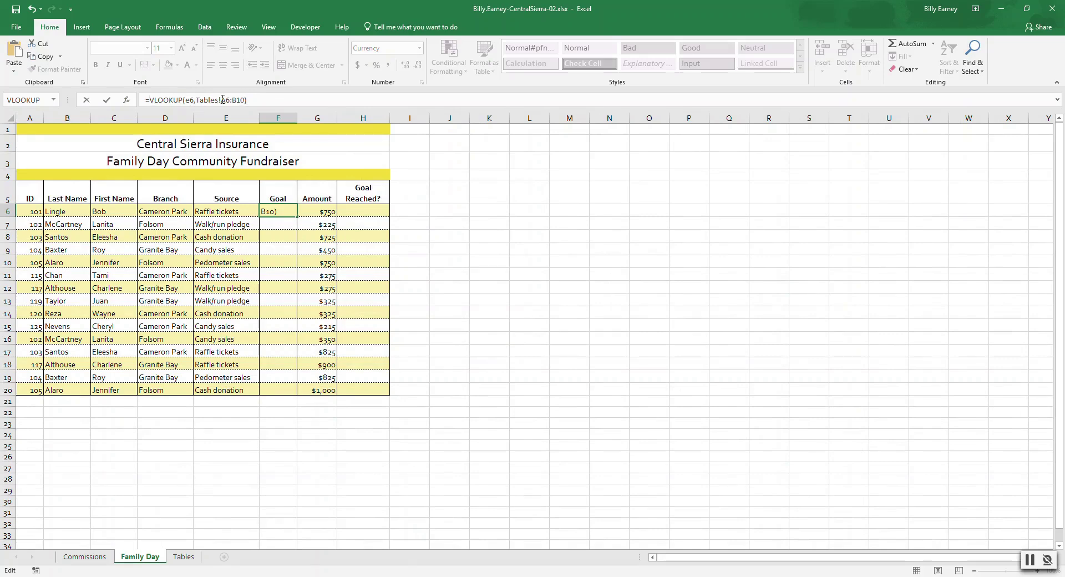
click(245, 100)
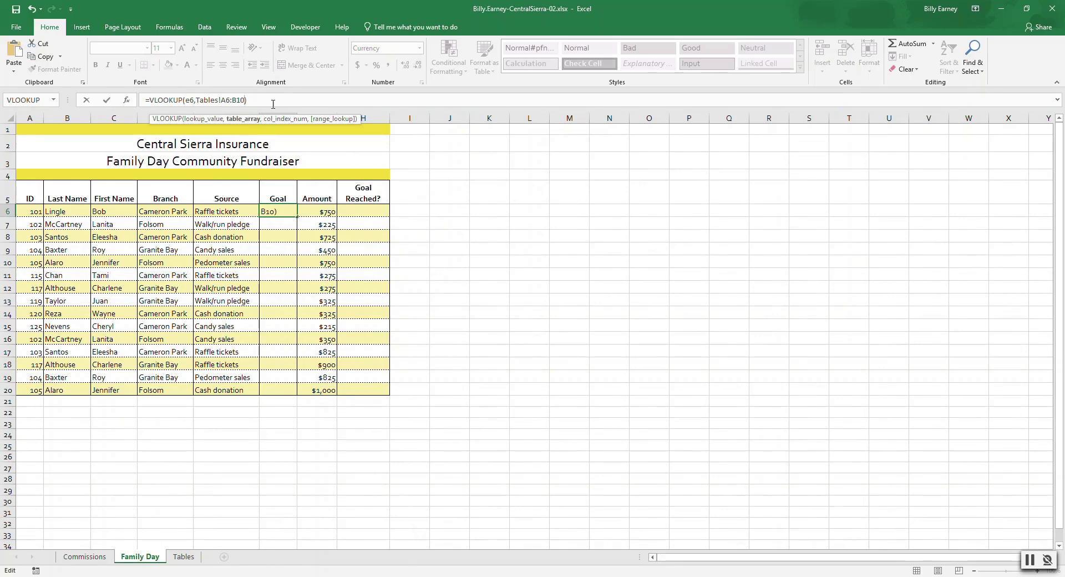
click(273, 100)
key(BackSpace)
key(BackSpace)
key(BackSpace)
key(BackSpace)
key(BackSpace)
key(BackSpace)
key(BackSpace)
key(BackSpace)
key(BackSpace)
key(BackSpace)
key(BackSpace)
key(BackSpace)
key(BackSpace)
key(BackSpace)
key(BackSpace)
key(BackSpace)
key(BackSpace)
key(BackSpace)
key(BackSpace)
key(BackSpace)
key(BackSpace)
Step: Insert VLOOKUP in F6 with E6 as the lookup value and range A6:B10 on the Tables sheet as the table array
click(126, 100)
click(423, 368)
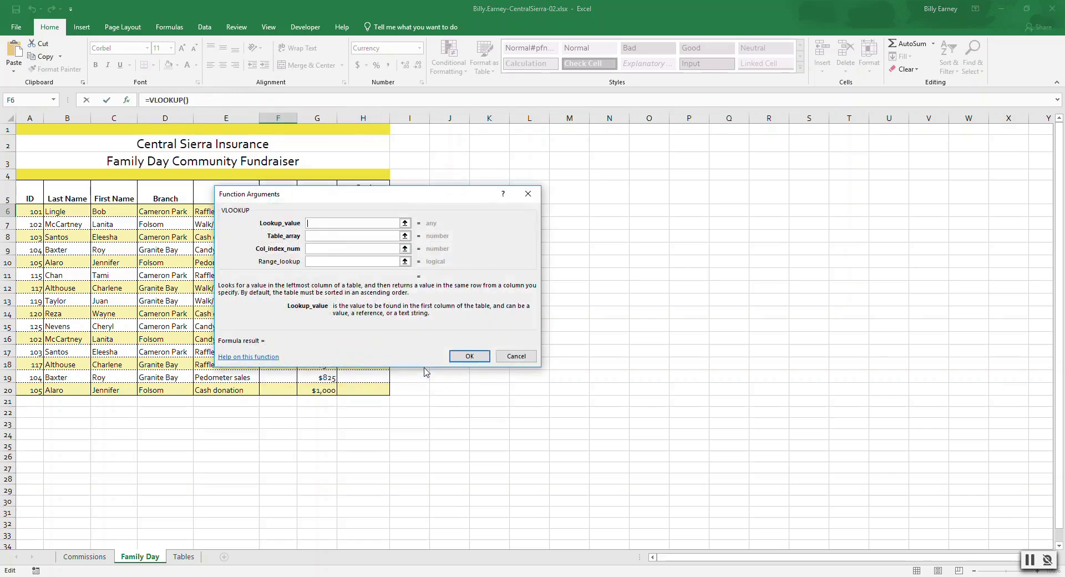
text(e6)
click(318, 236)
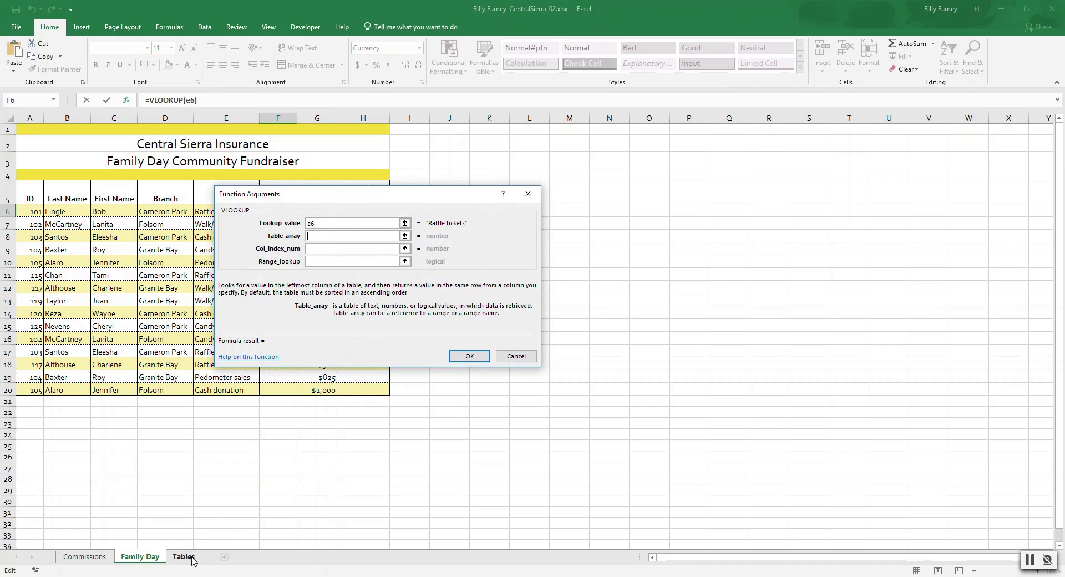
click(184, 557)
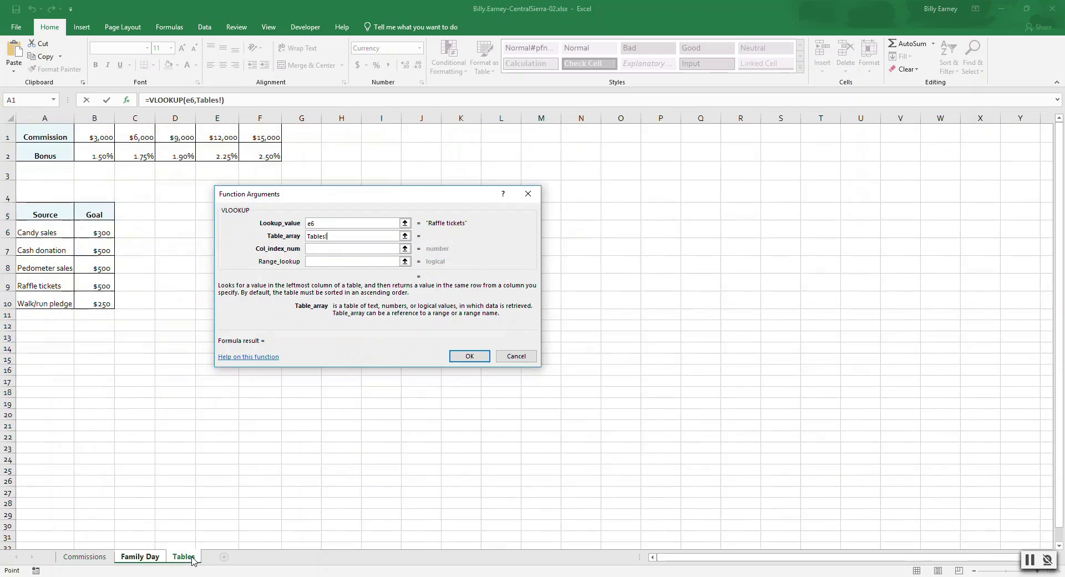
click(58, 231)
drag(59, 230, 91, 302)
key(ctrl+z)
key(shift+Right)
key(shift+Down)
key(shift+Down)
key(shift+Down)
key(shift+Down)
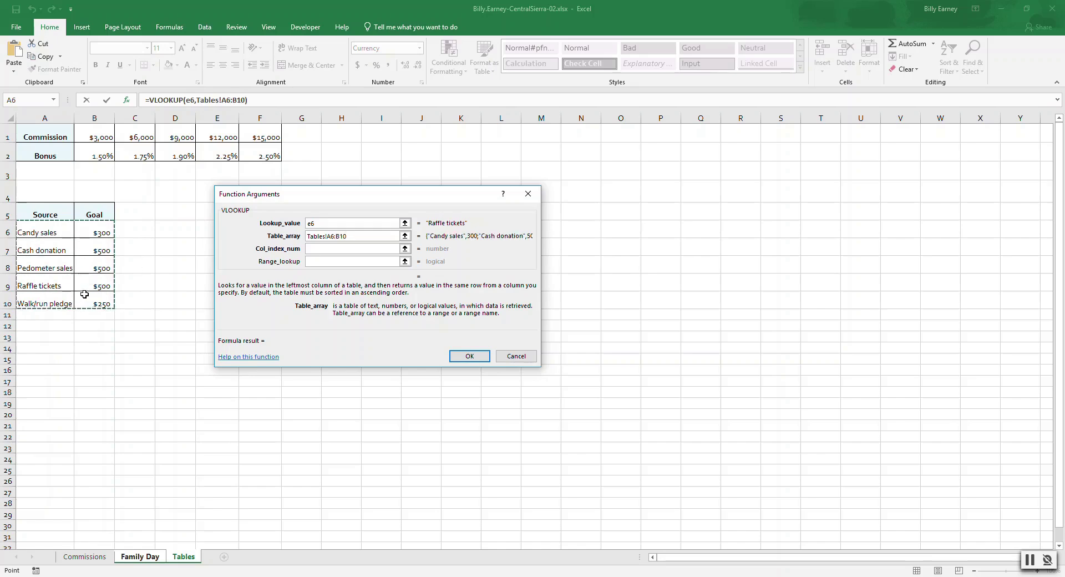
Step: Make the table array absolute as Tables!$A$6:$B$10 with column index 2, and fill the F6 formula down through F20
click(350, 250)
text($A$6:$)
key(Right)
text($)
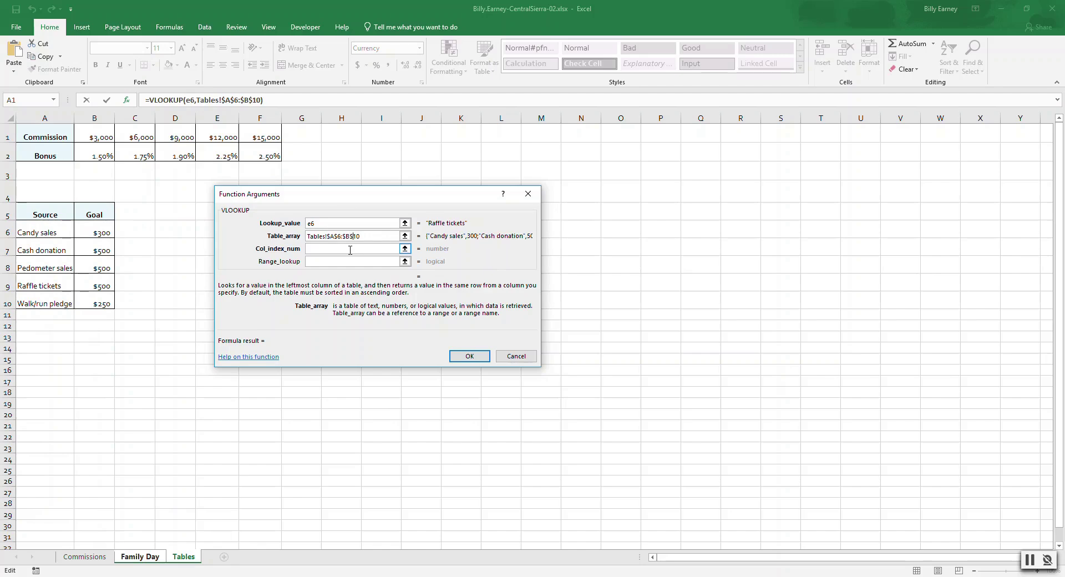
click(350, 250)
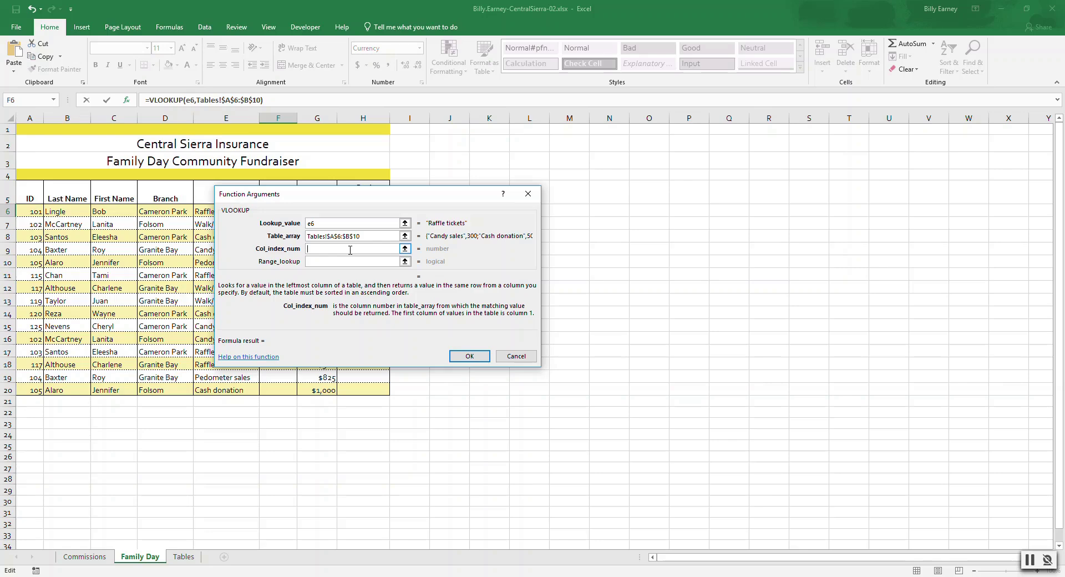
text(2)
click(475, 355)
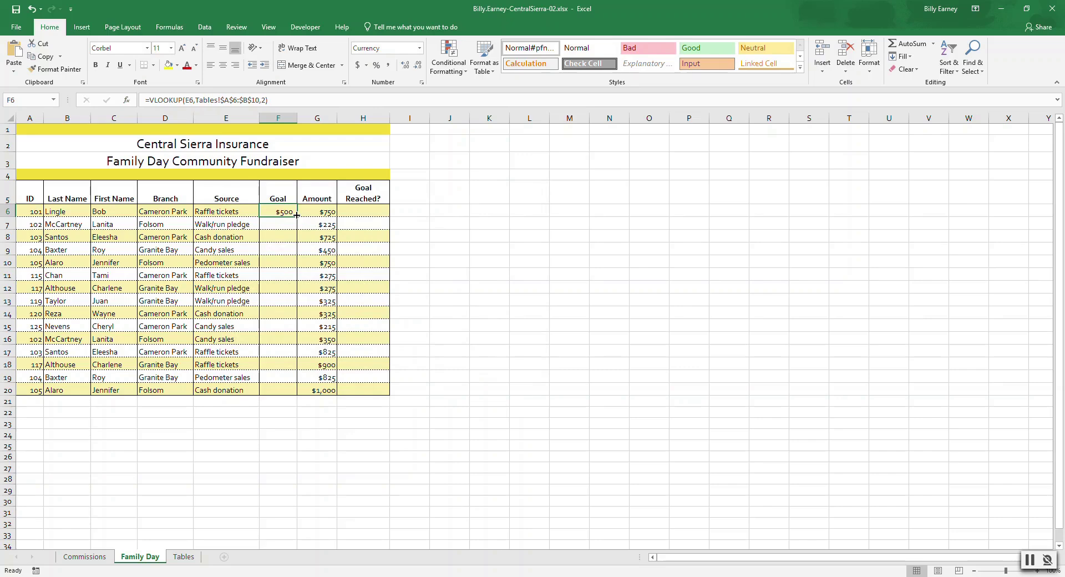
double_click(297, 216)
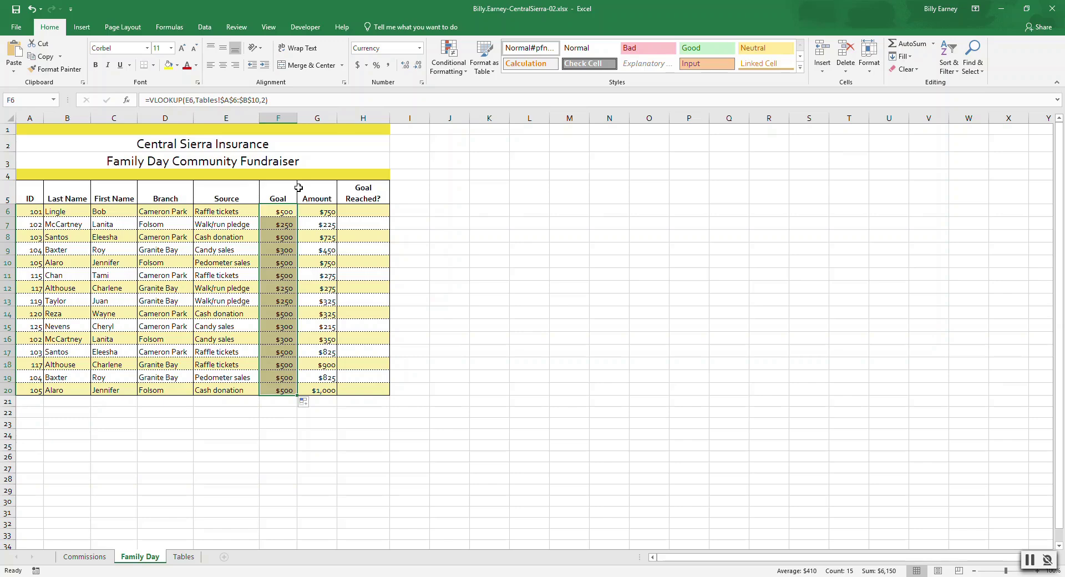
Step: Insert an IF function in H6 that returns Yes when G6 >= F6 and No otherwise
click(362, 212)
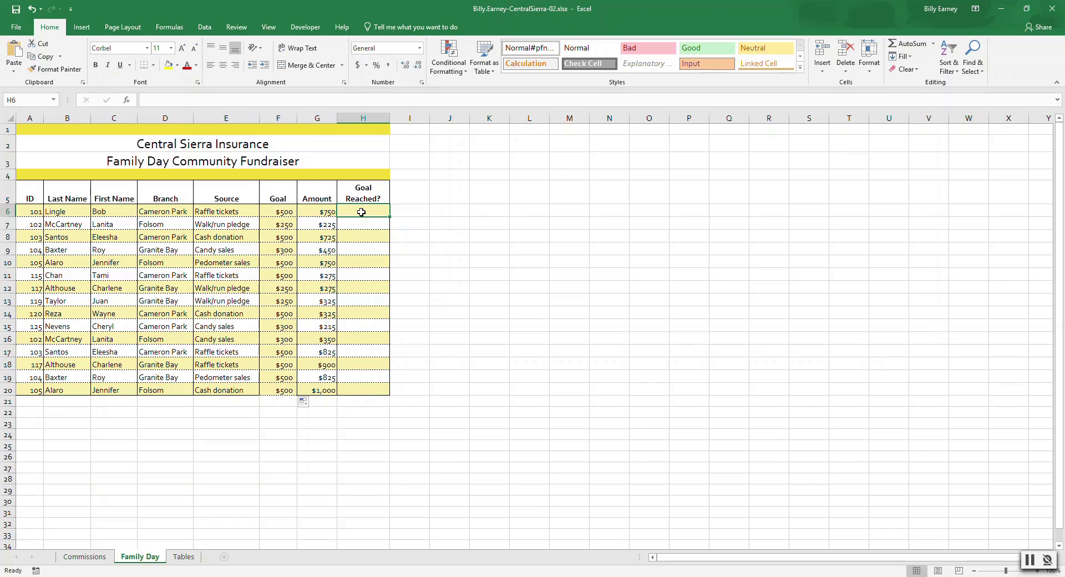
click(127, 100)
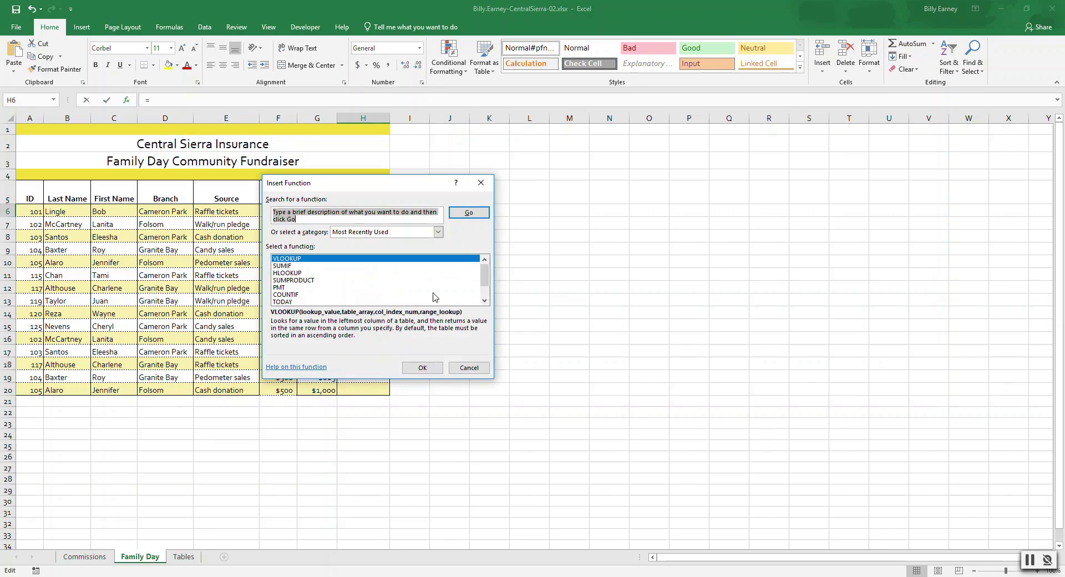
click(485, 301)
click(485, 301)
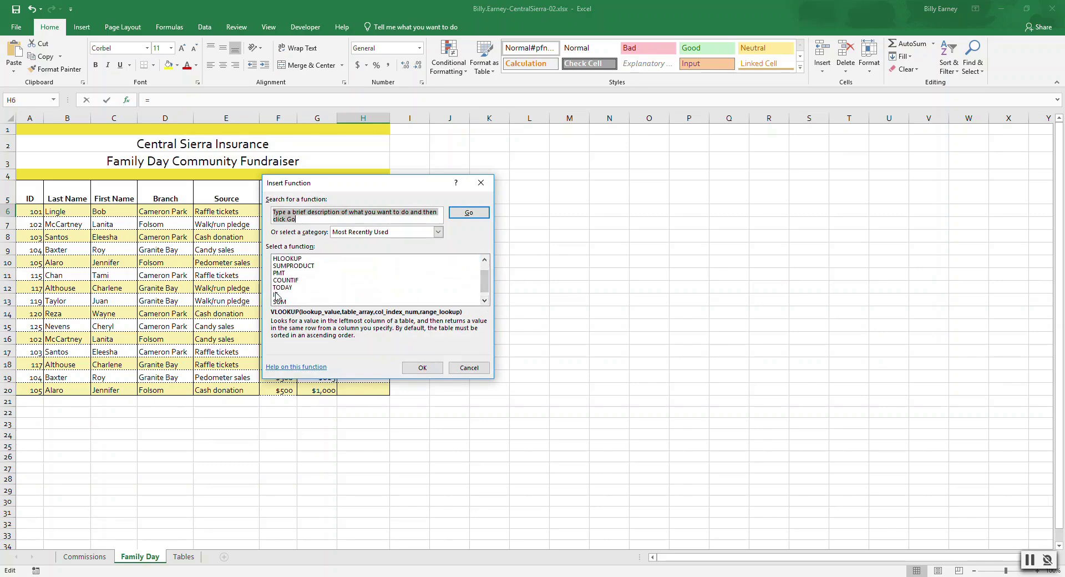
click(294, 294)
click(424, 368)
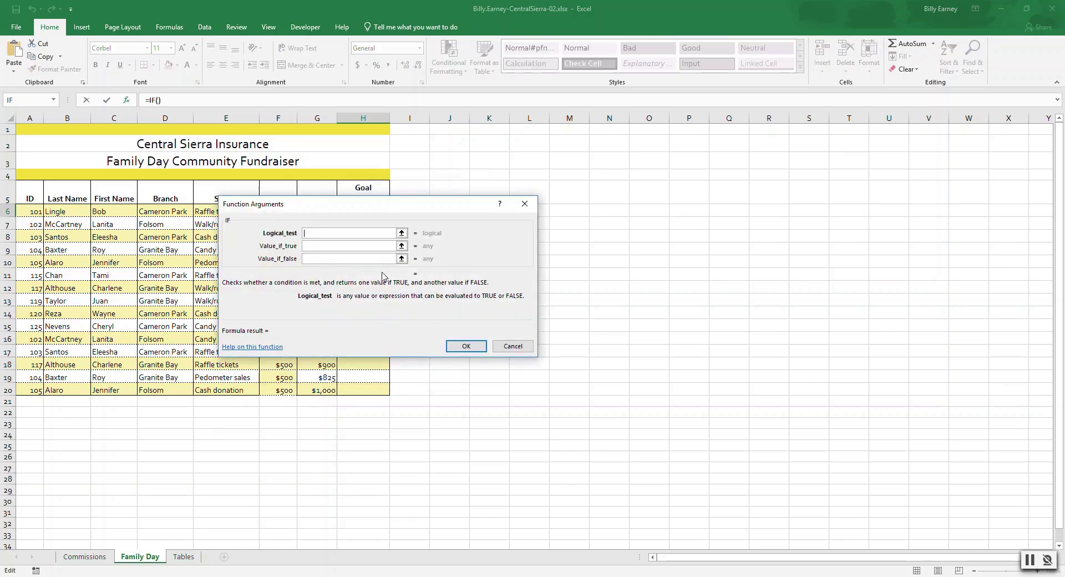
click(336, 233)
text(g6 >= F6)
click(336, 245)
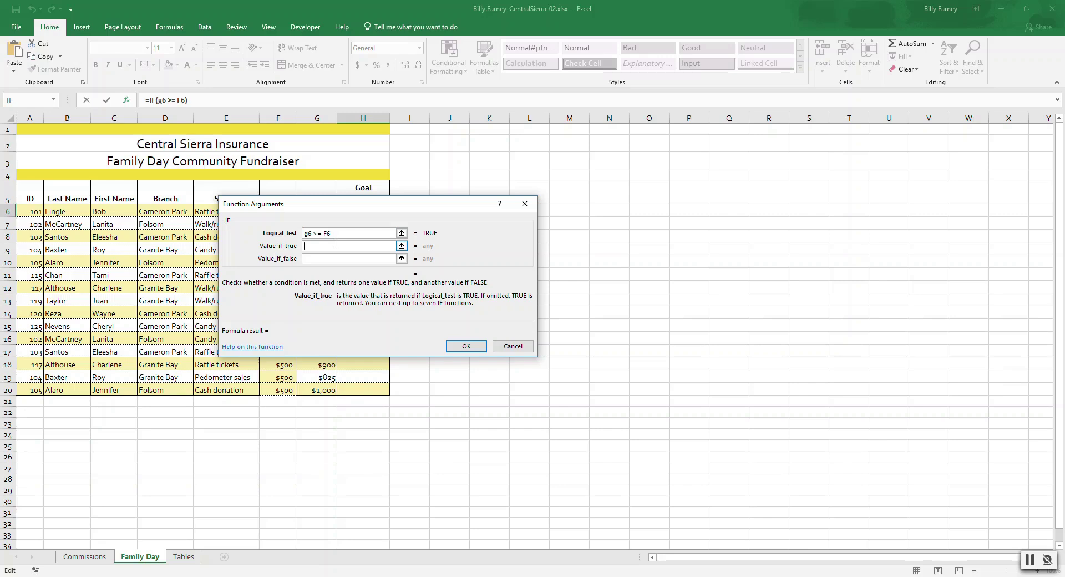
text(Yes)
click(341, 258)
text(No)
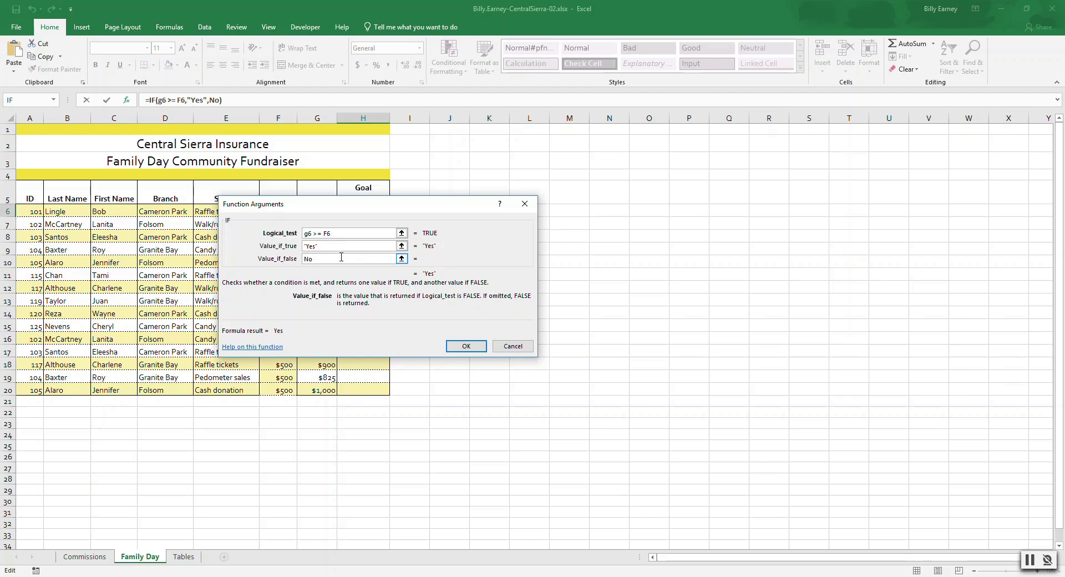
click(466, 346)
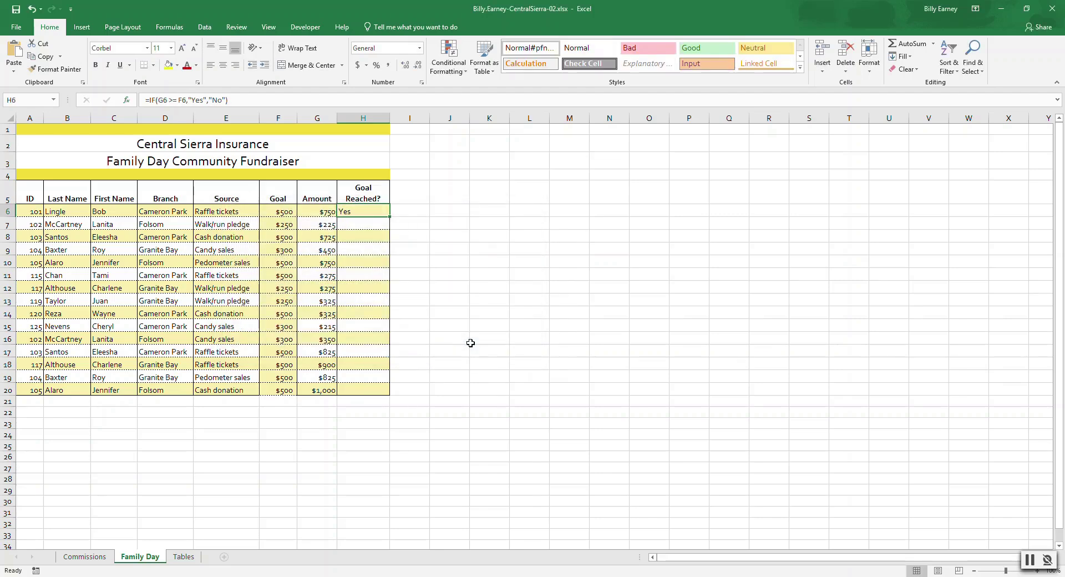
Step: Fill the H6 formula down through H20, center the Goal Reached? results and return to cell A1
double_click(390, 215)
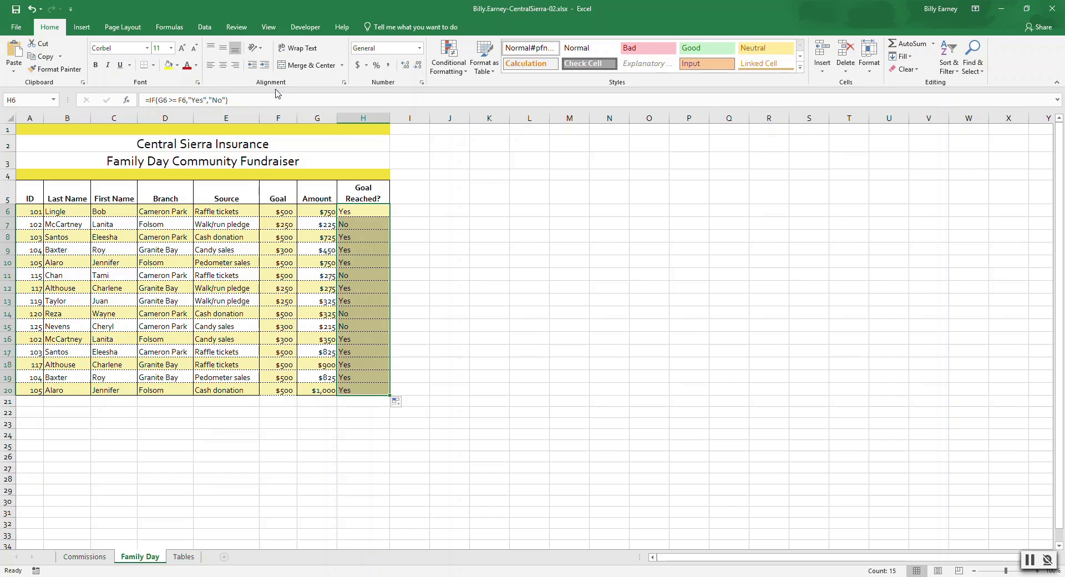
click(226, 70)
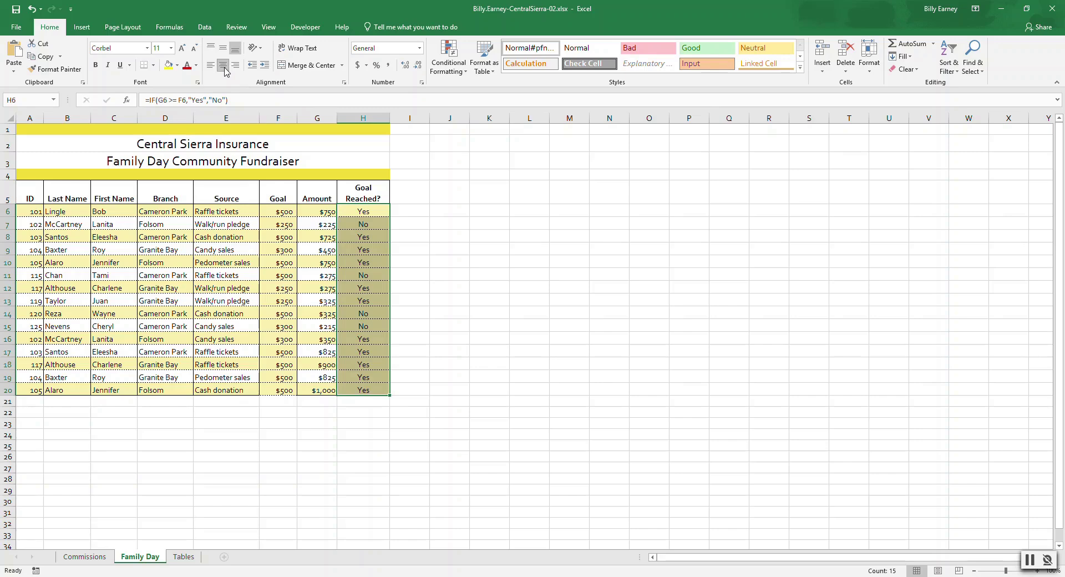
key(ctrl+Home)
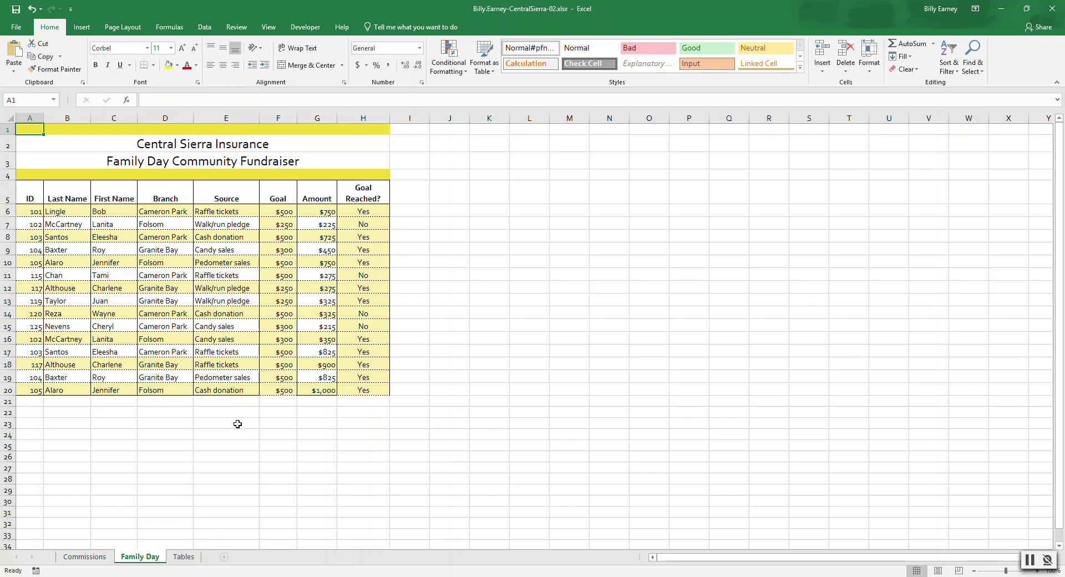
Step: Add a new worksheet named Range Names and place it after the Tables sheet
click(223, 557)
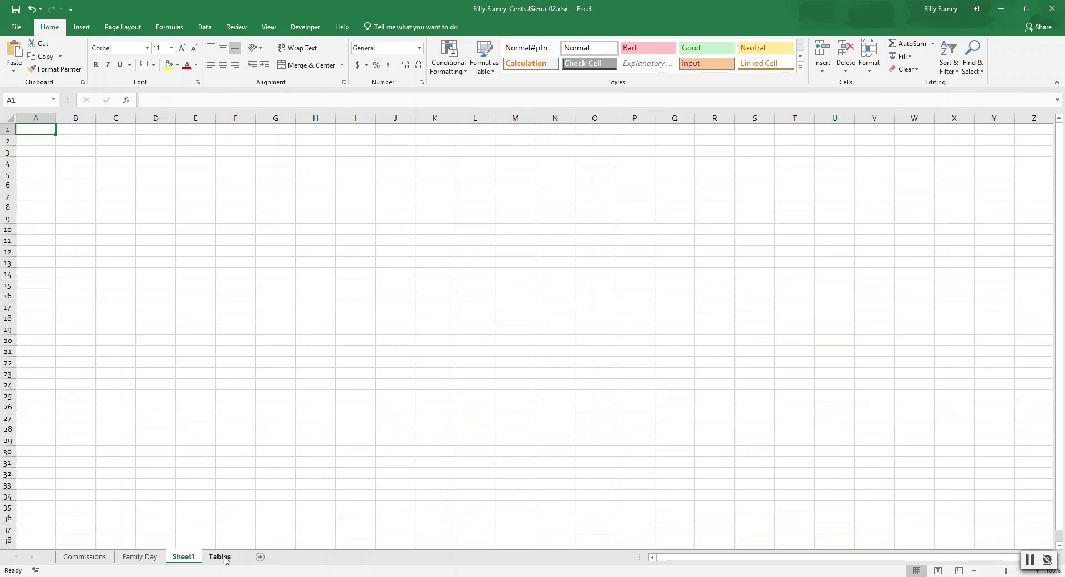
right_click(177, 558)
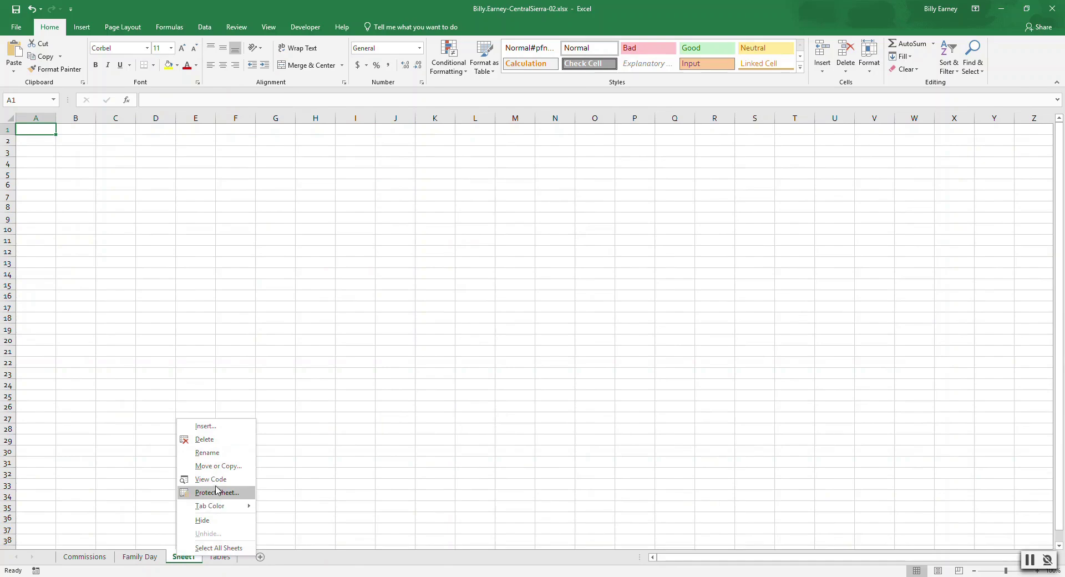
click(211, 453)
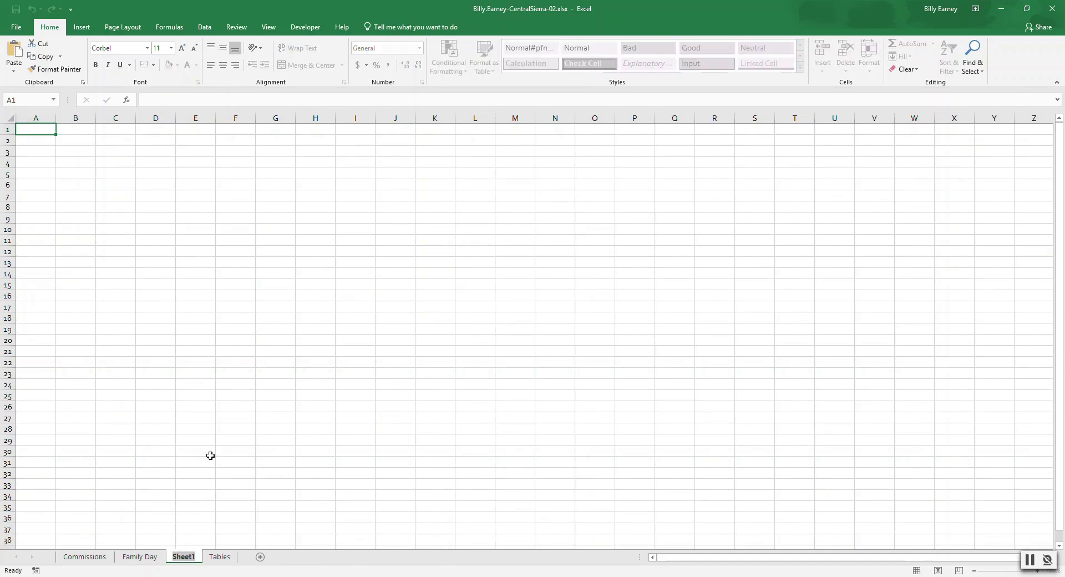
text(Range Names)
key(Return)
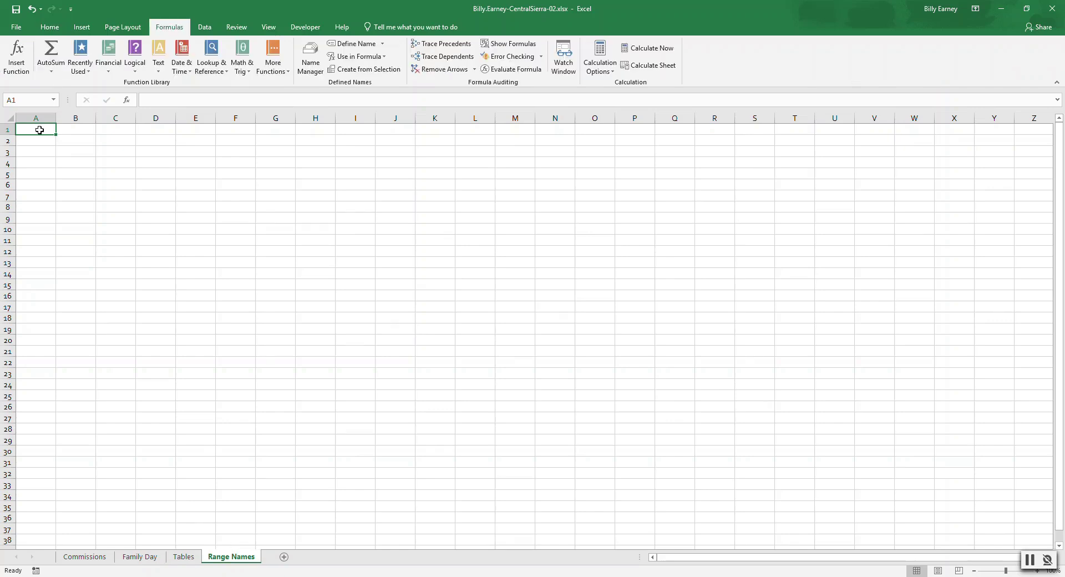
Step: Paste the list of defined range names starting at A1 of the Range Names sheet and save the workbook
key(F3)
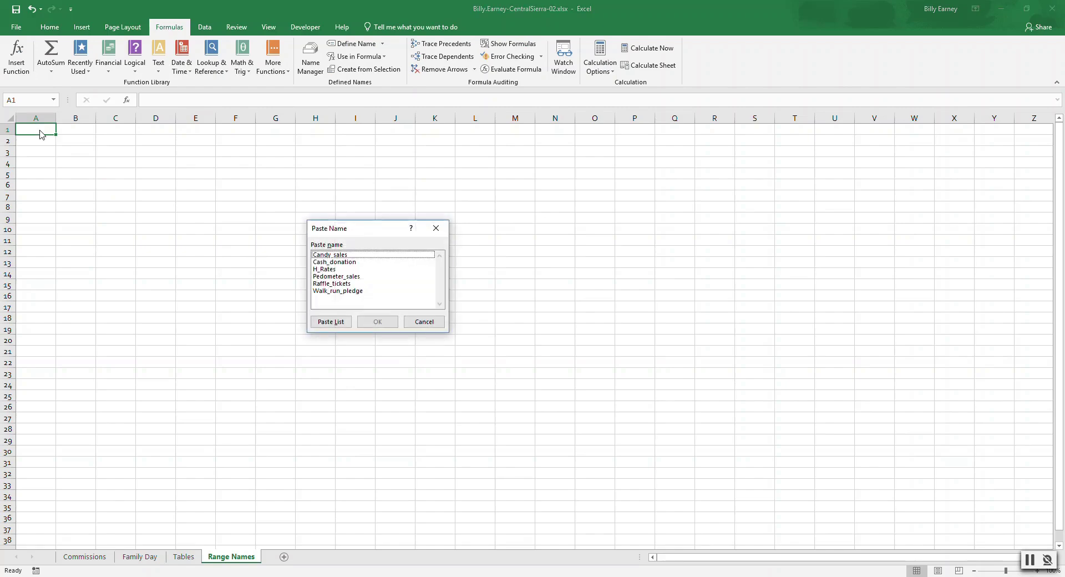
click(331, 322)
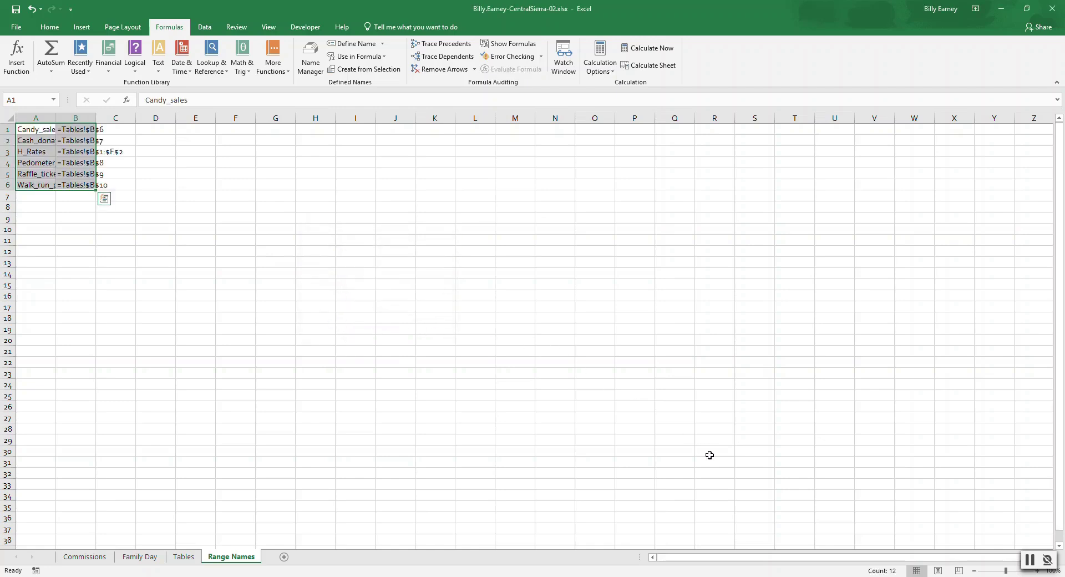
click(16, 10)
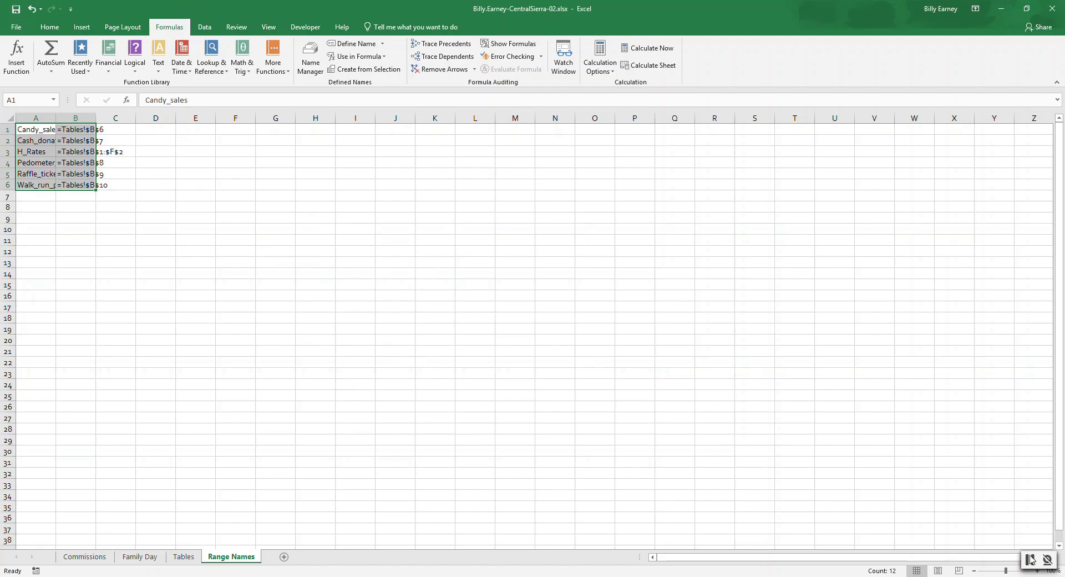